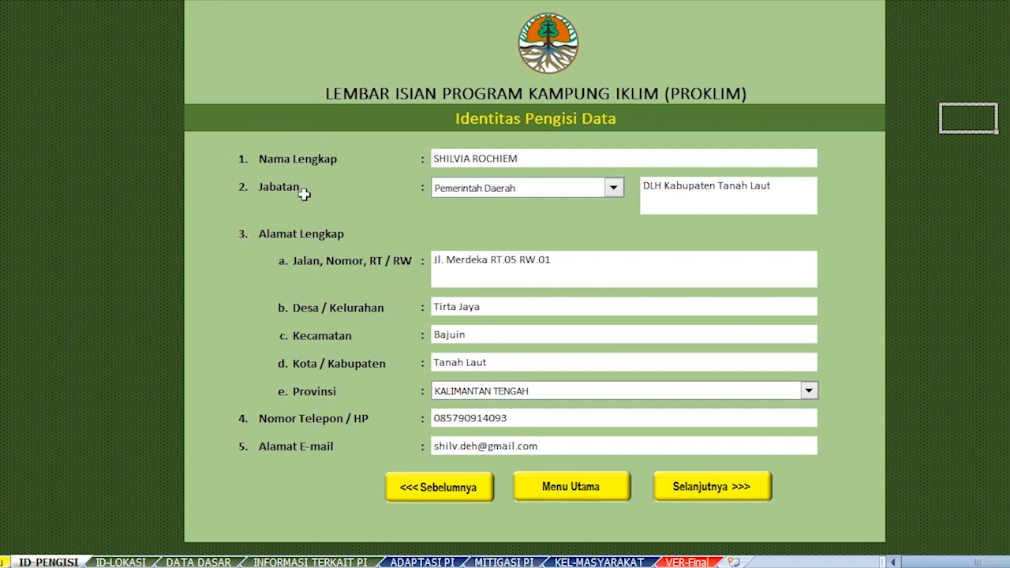
click(548, 159)
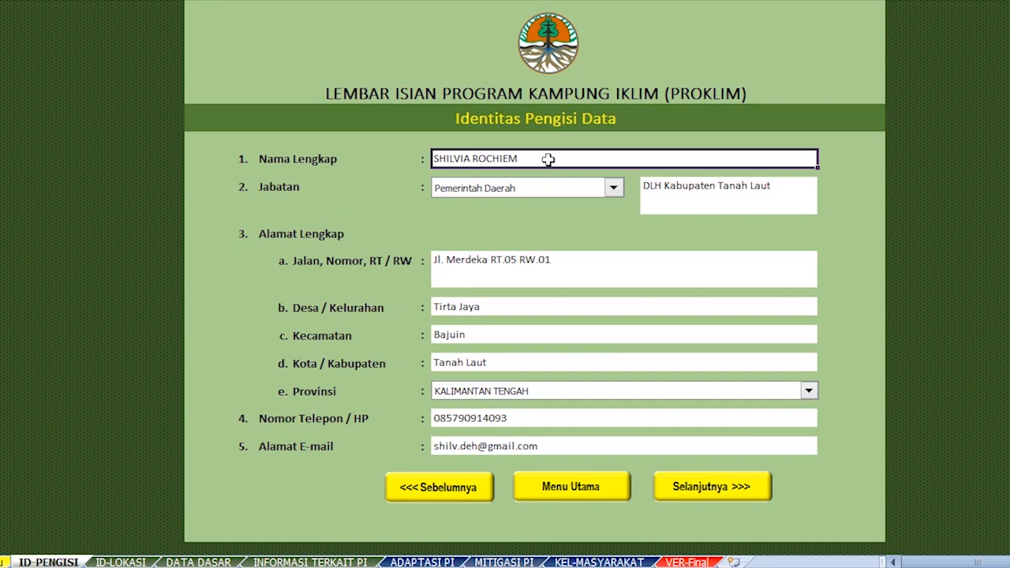
click(613, 189)
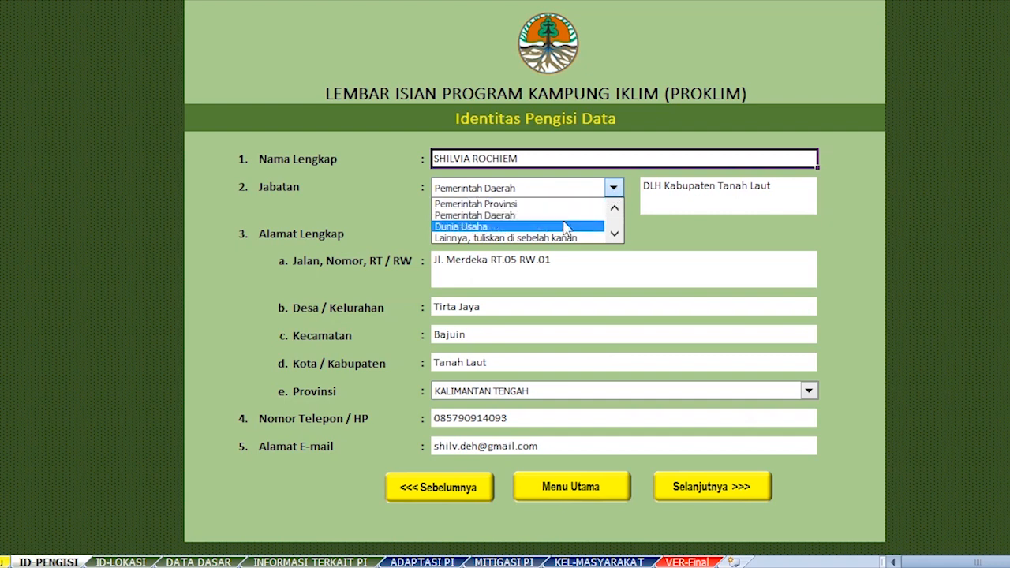
double_click(613, 208)
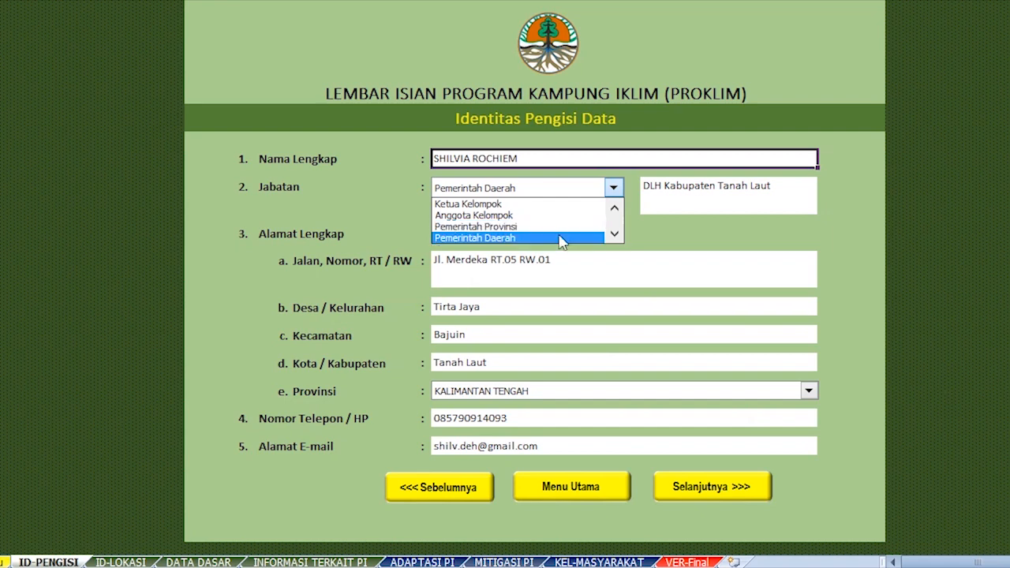
click(615, 235)
click(615, 235)
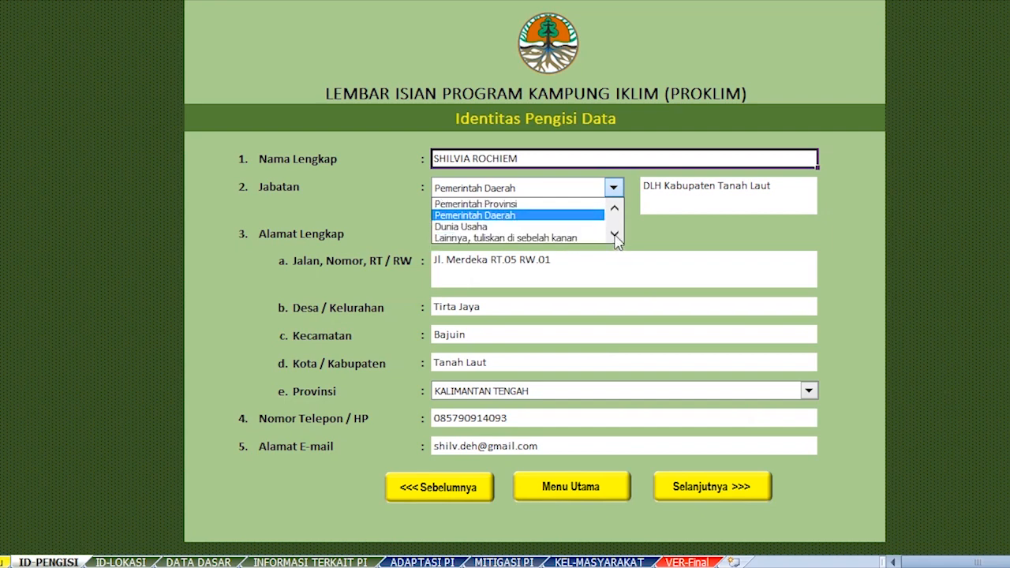
click(565, 215)
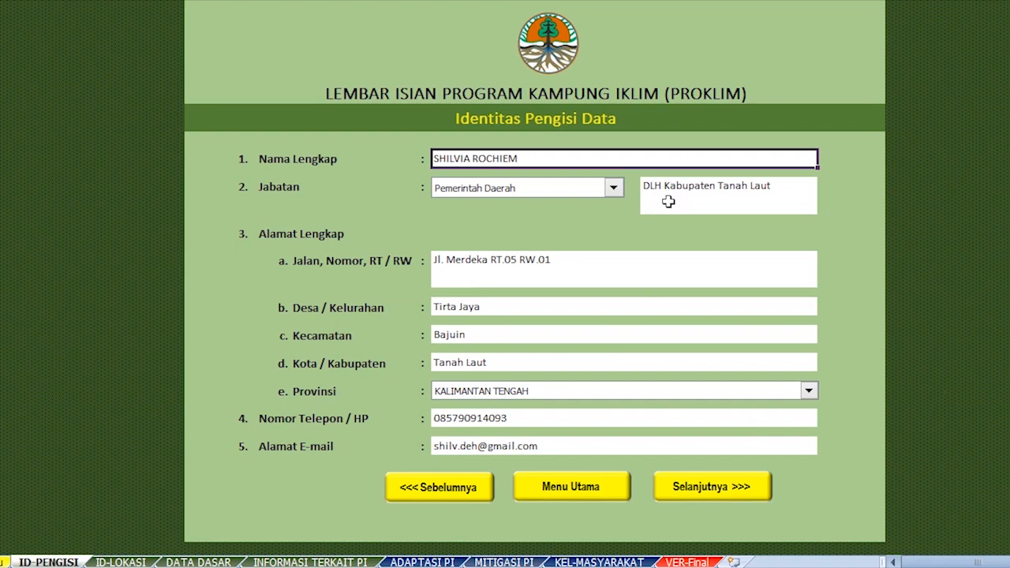
click(444, 280)
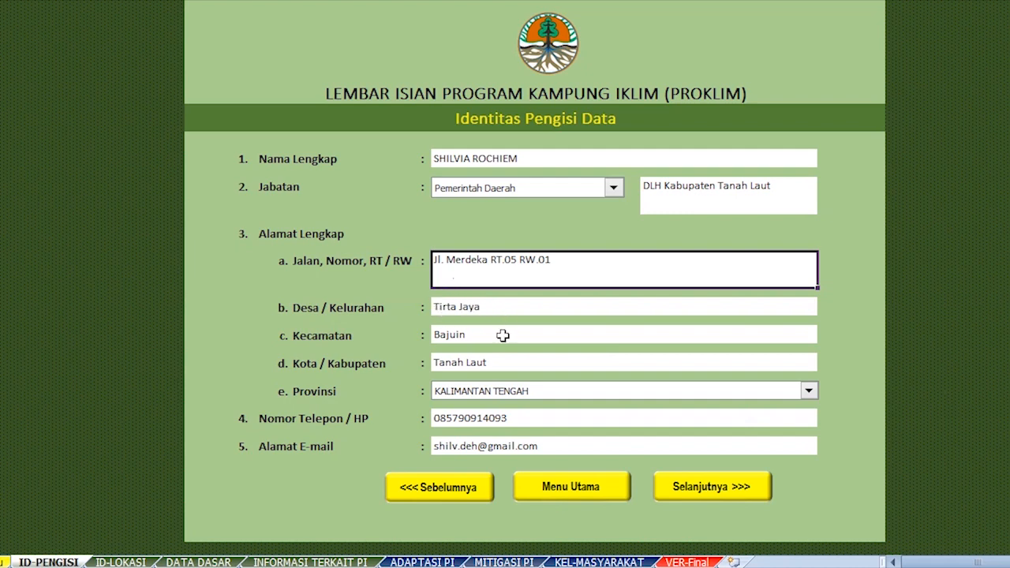
Set Provinsi to KALIMANTAN SELATAN, then check the phone number and e-mail entries.
click(809, 392)
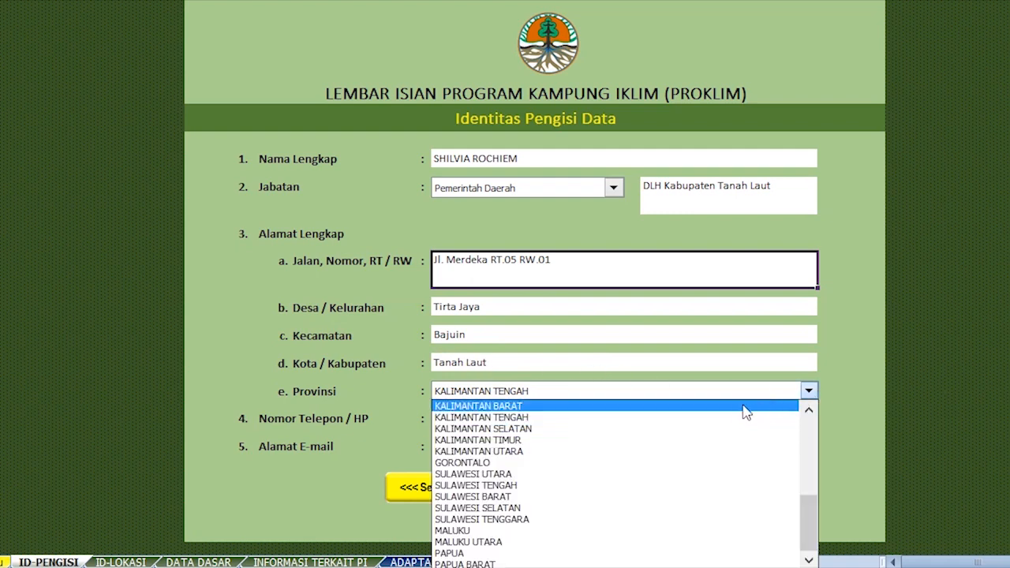
click(699, 429)
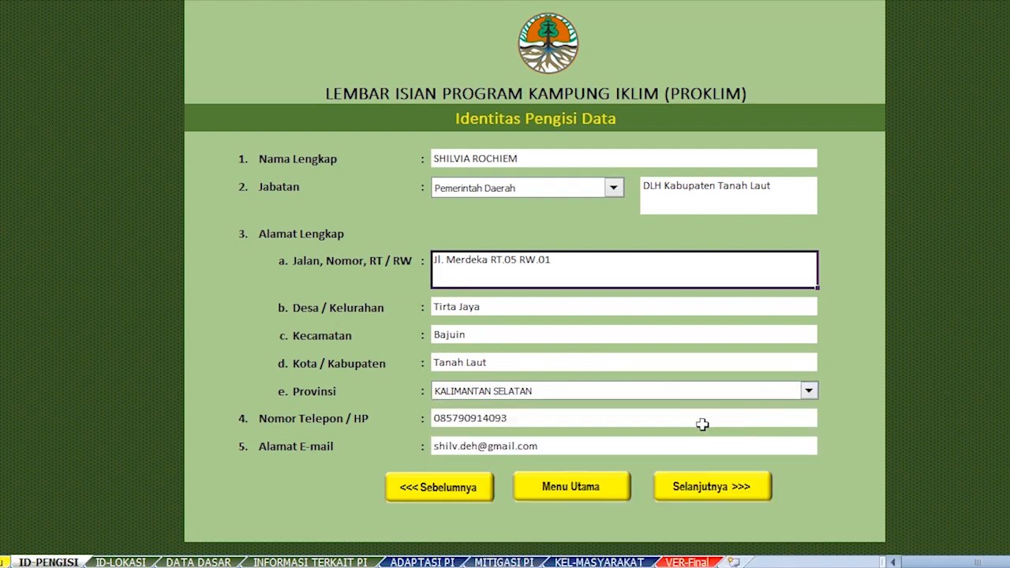
click(808, 393)
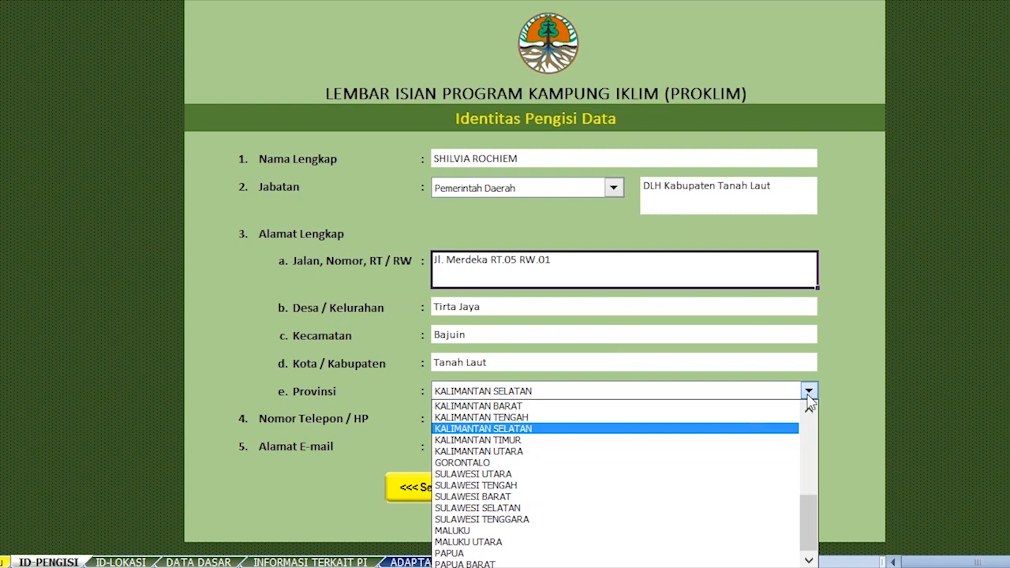
click(809, 414)
click(809, 413)
click(809, 414)
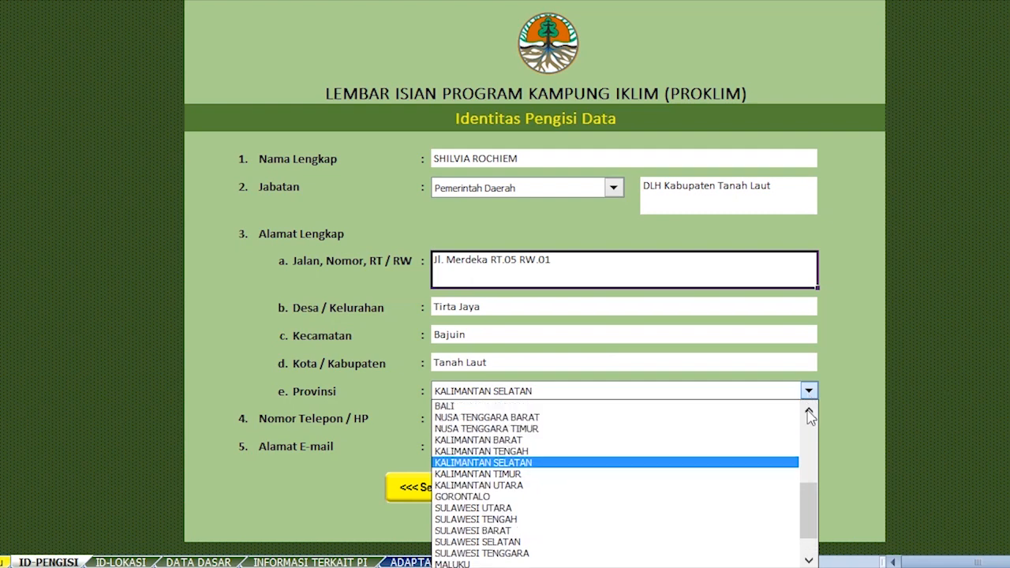
click(809, 414)
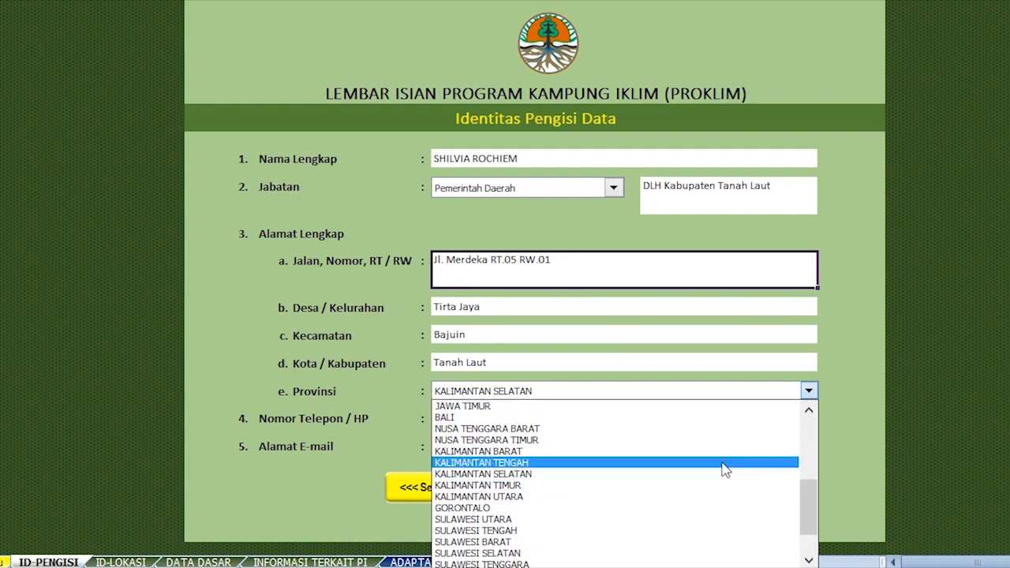
click(726, 474)
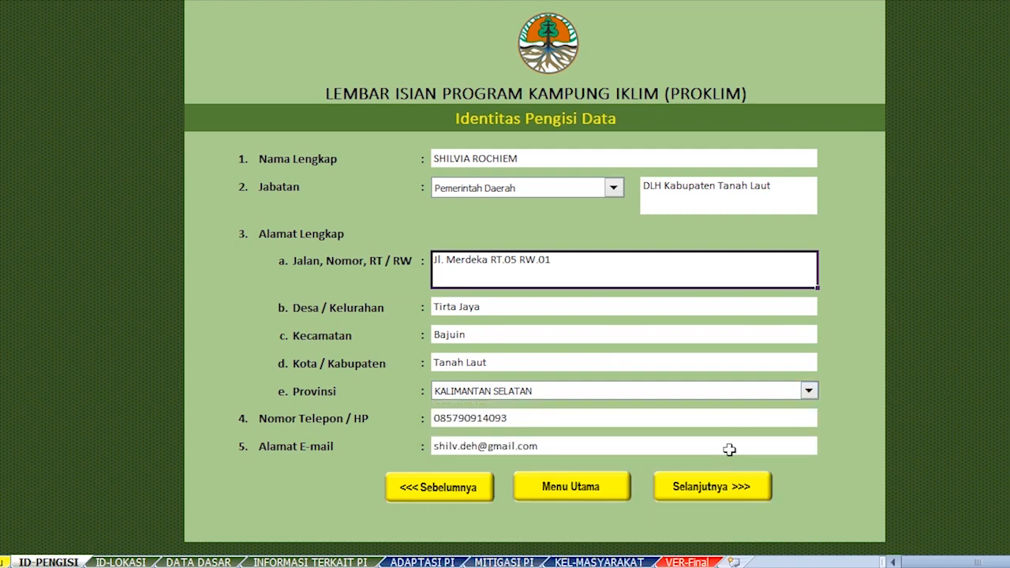
click(726, 419)
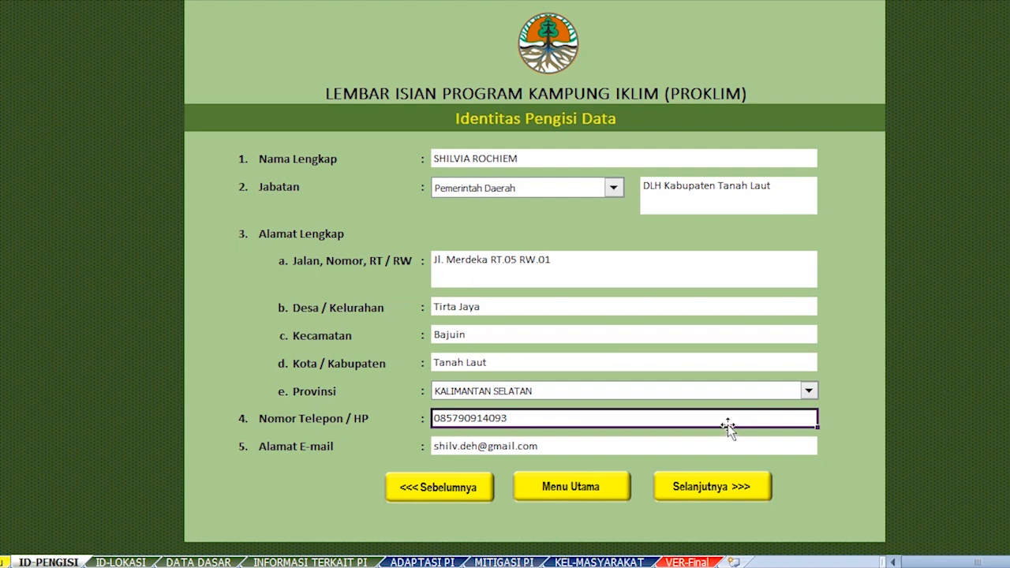
click(762, 447)
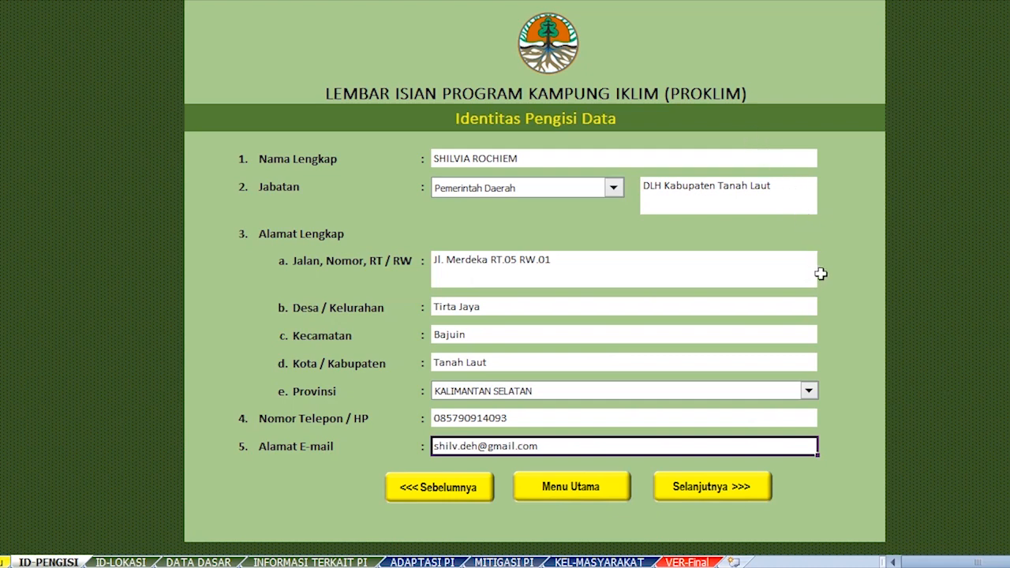
Advance to the Identitas Lokasi form on the ID-LOKASI sheet and scroll through it.
click(718, 491)
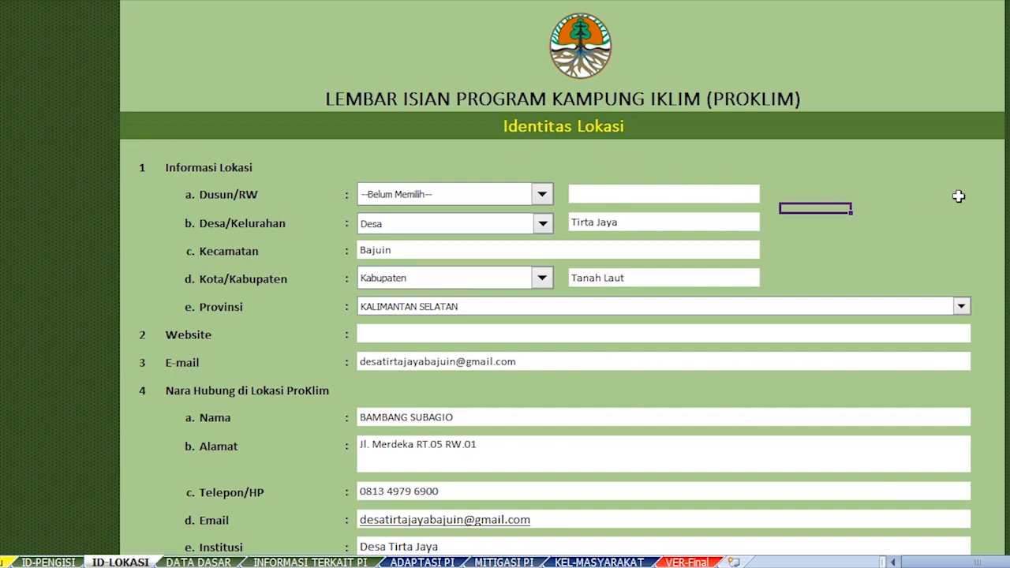
scroll(563, 280, down, 1)
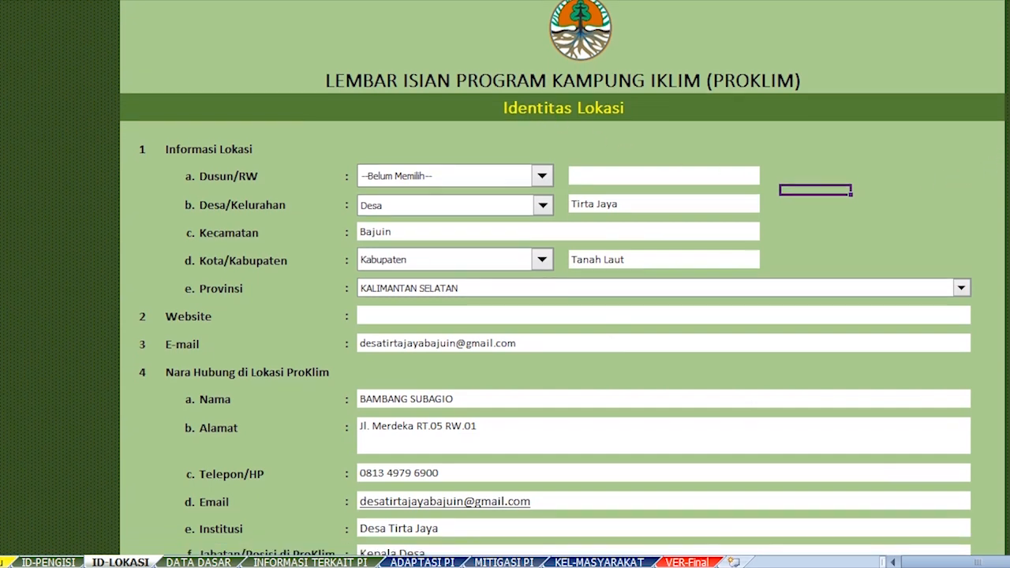
scroll(564, 280, down, 1)
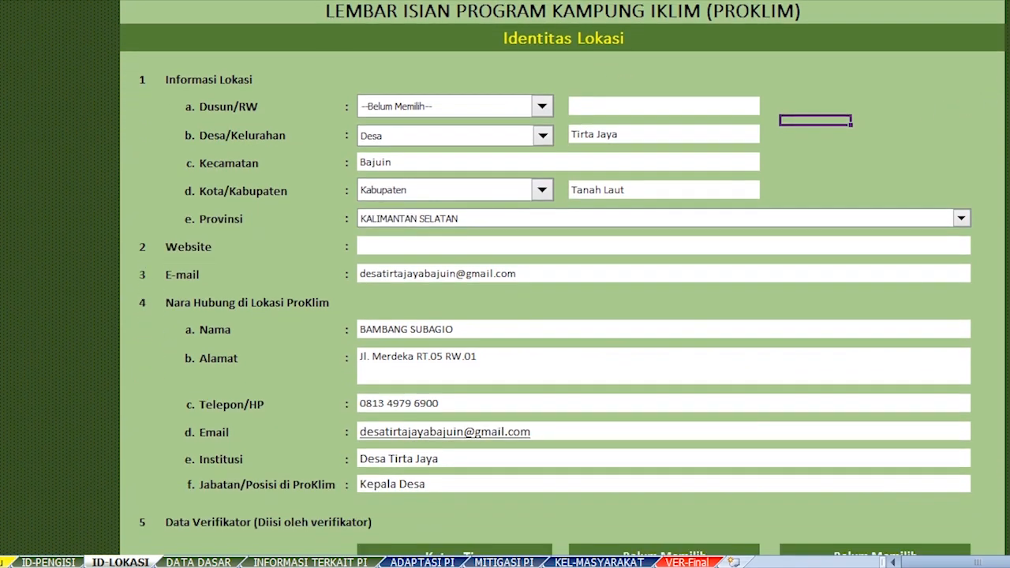
scroll(563, 279, up, 1)
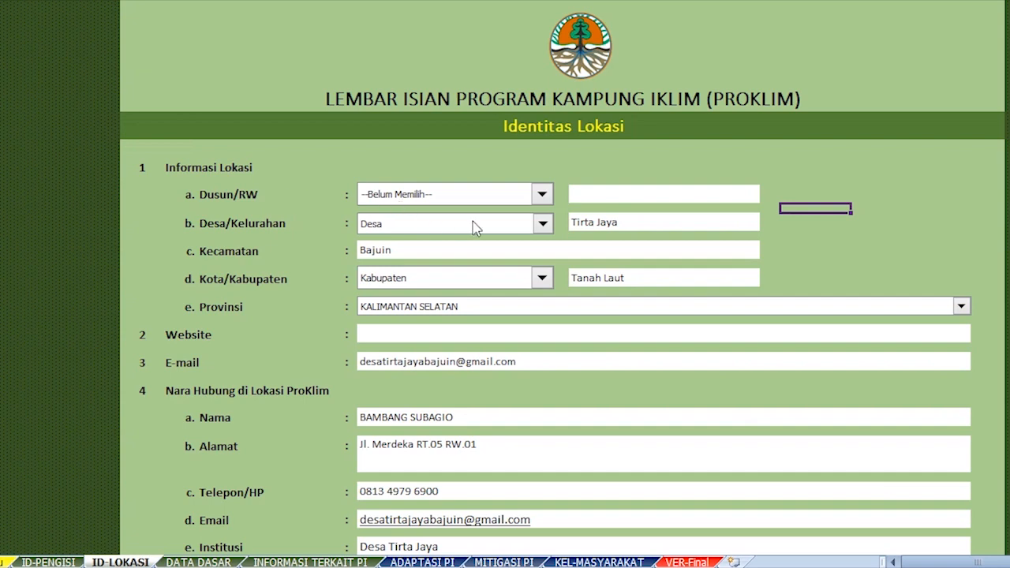
Leave the Dusun/RW type as --Belum Memilih-- and select its empty name entry.
click(541, 196)
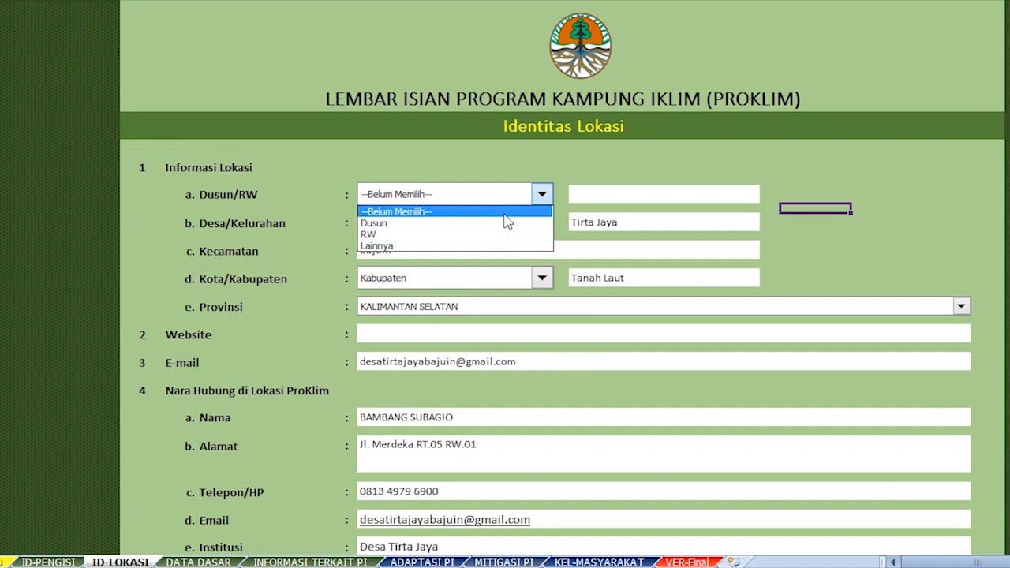
click(505, 213)
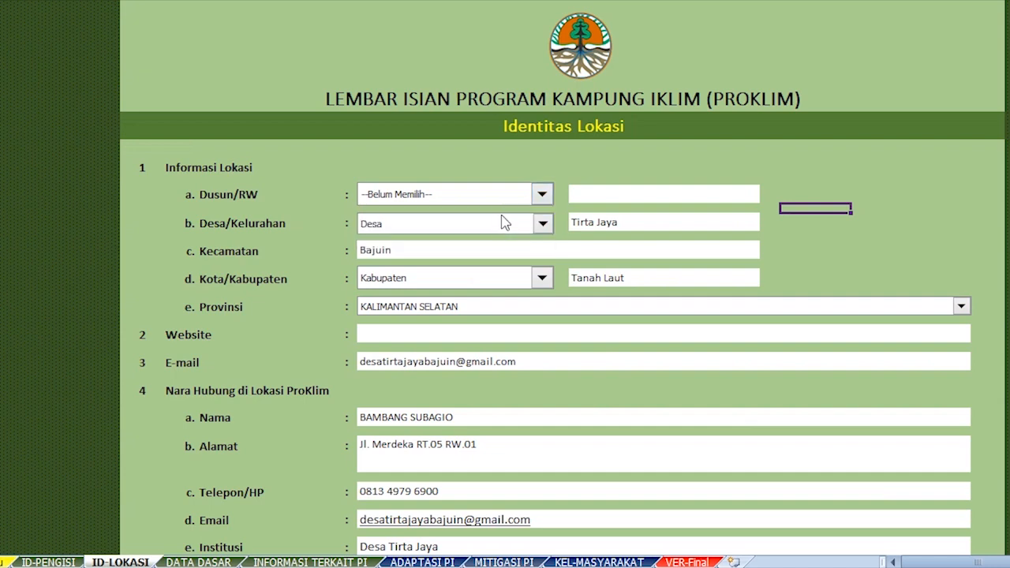
click(580, 191)
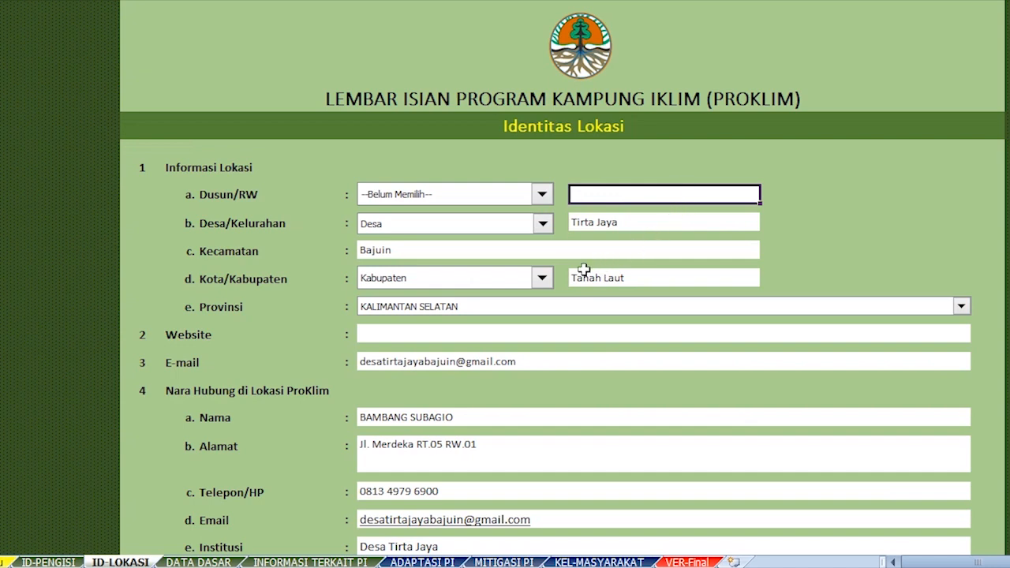
Keep Desa as the village type and check the Tirta Jaya village and Kecamatan Bajuin entries.
click(479, 227)
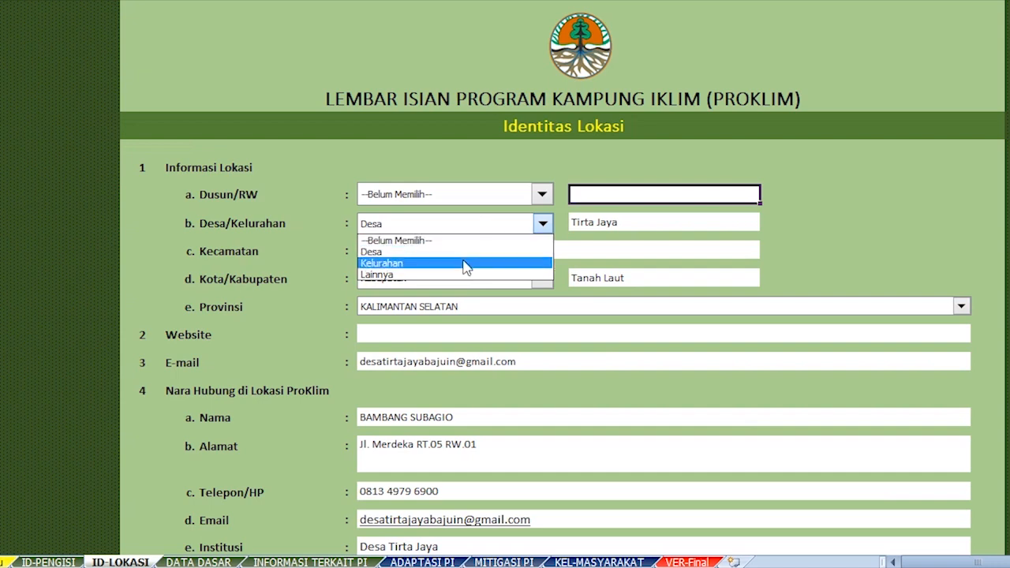
click(527, 252)
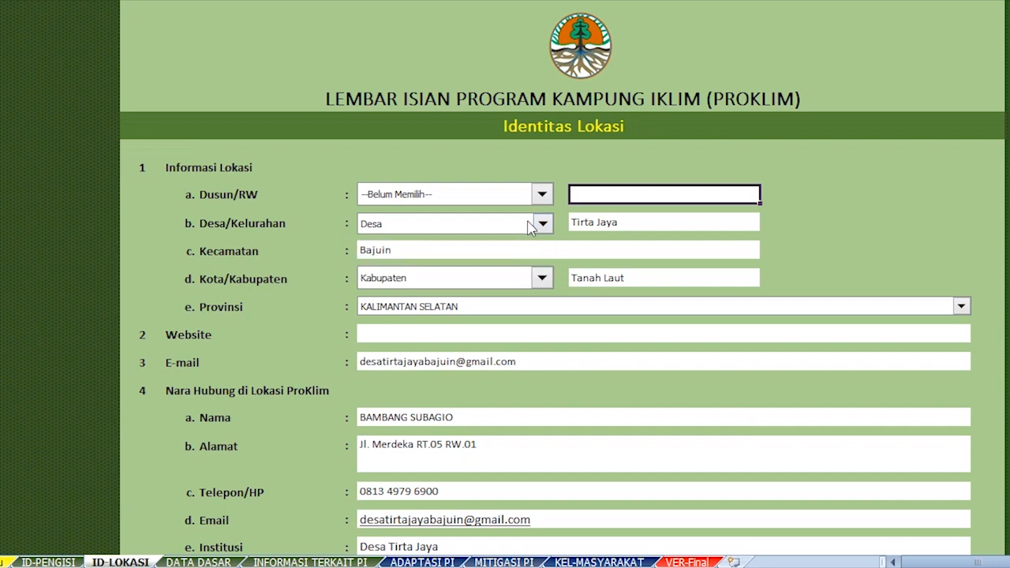
click(658, 229)
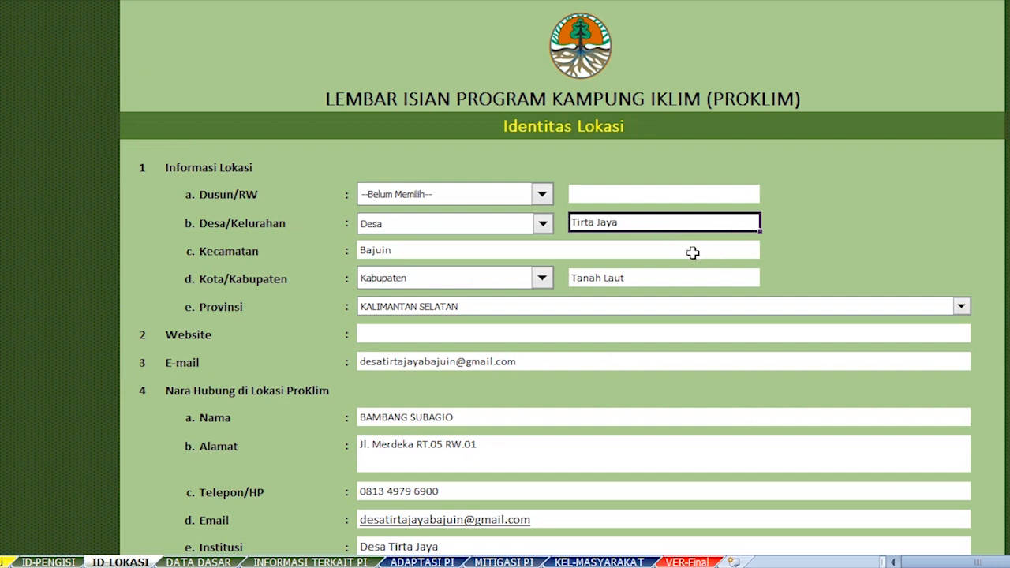
click(634, 250)
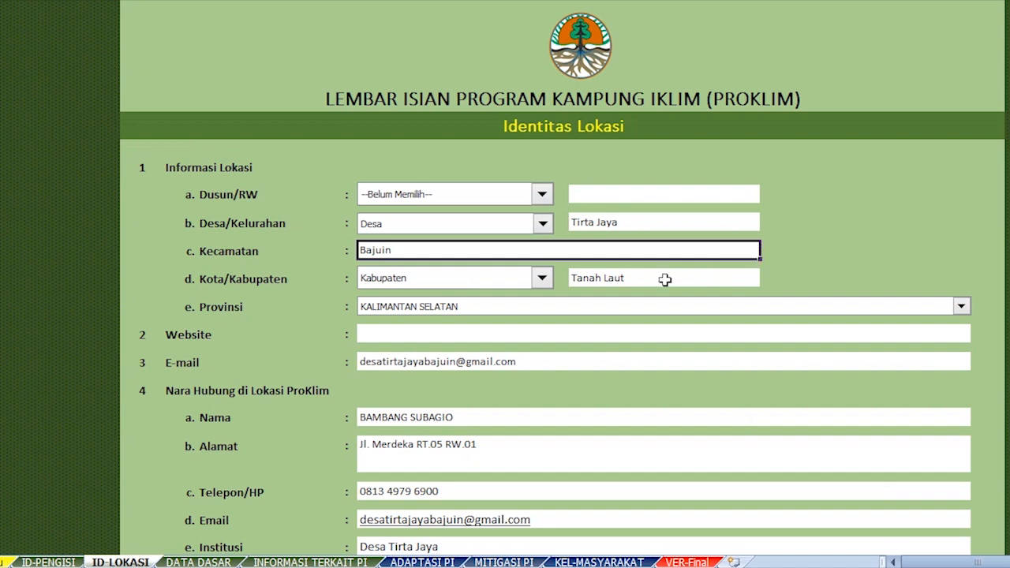
Set the regency type to Kabupaten and select the Tanah Laut entry.
click(543, 280)
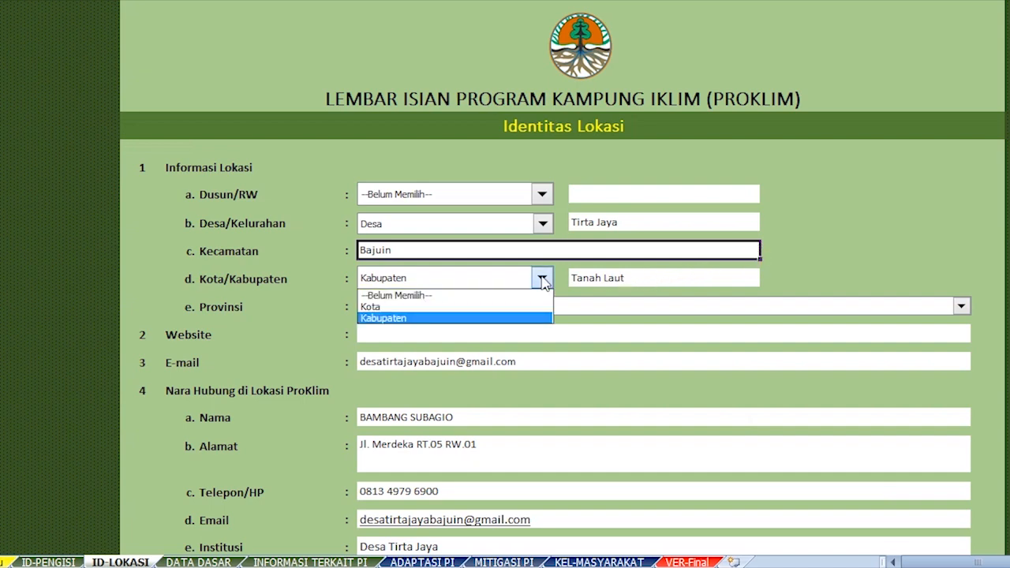
click(492, 312)
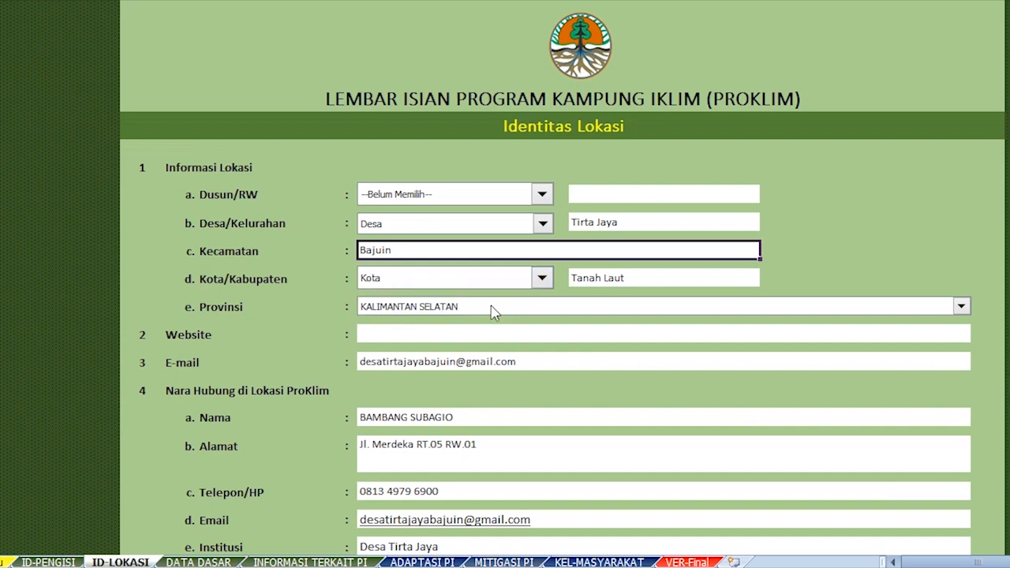
click(543, 281)
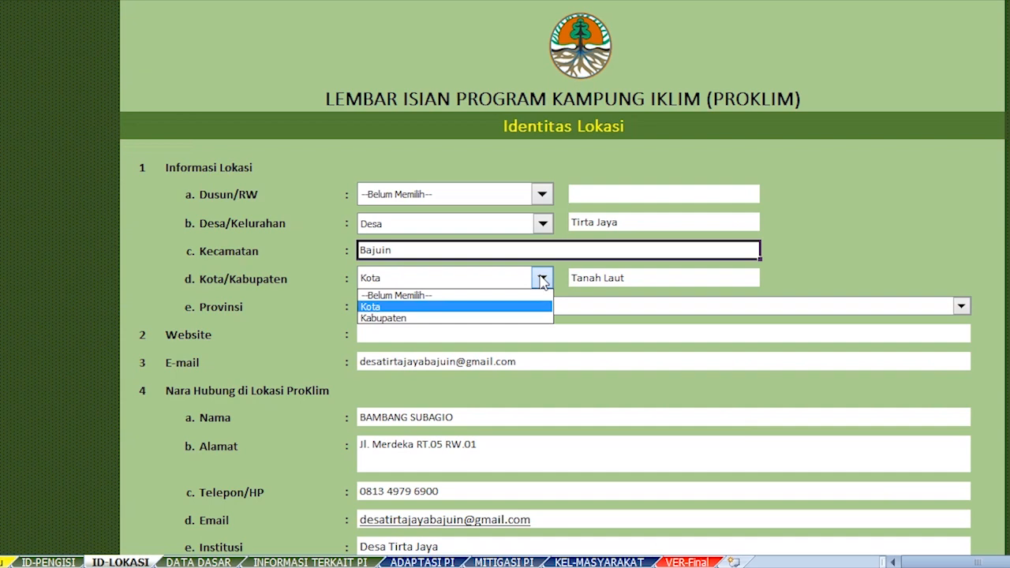
click(485, 319)
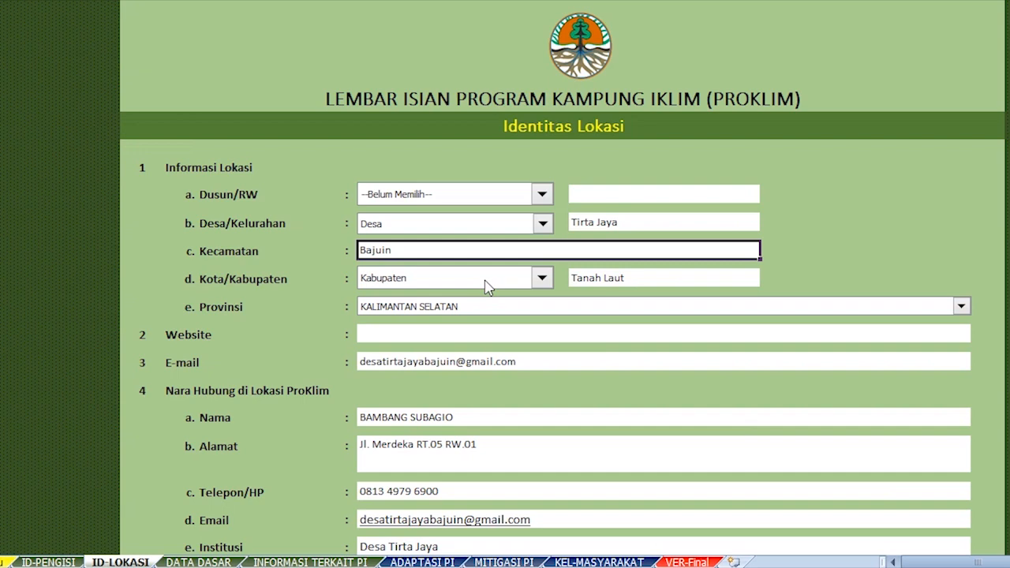
click(647, 284)
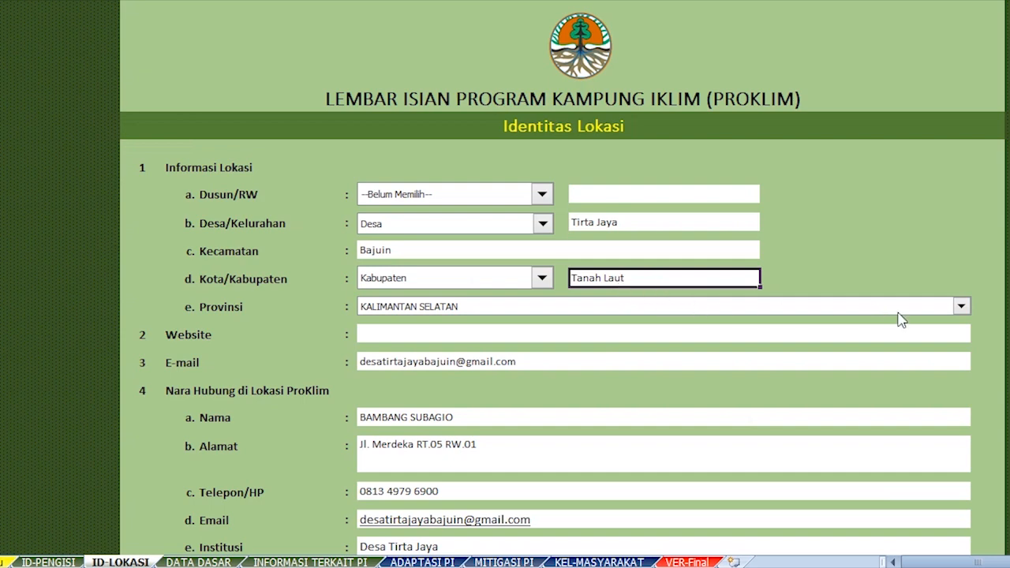
click(961, 308)
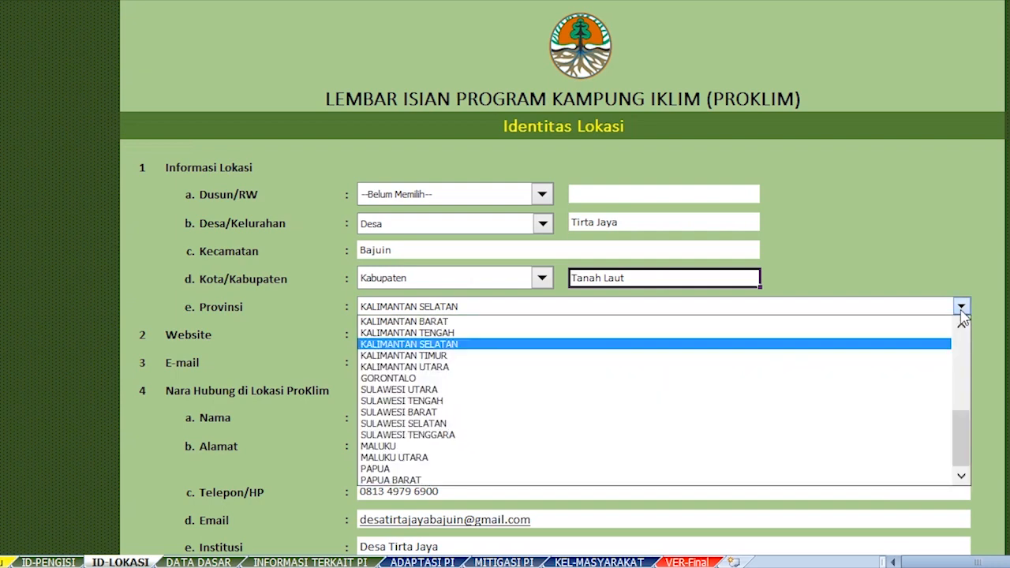
click(866, 345)
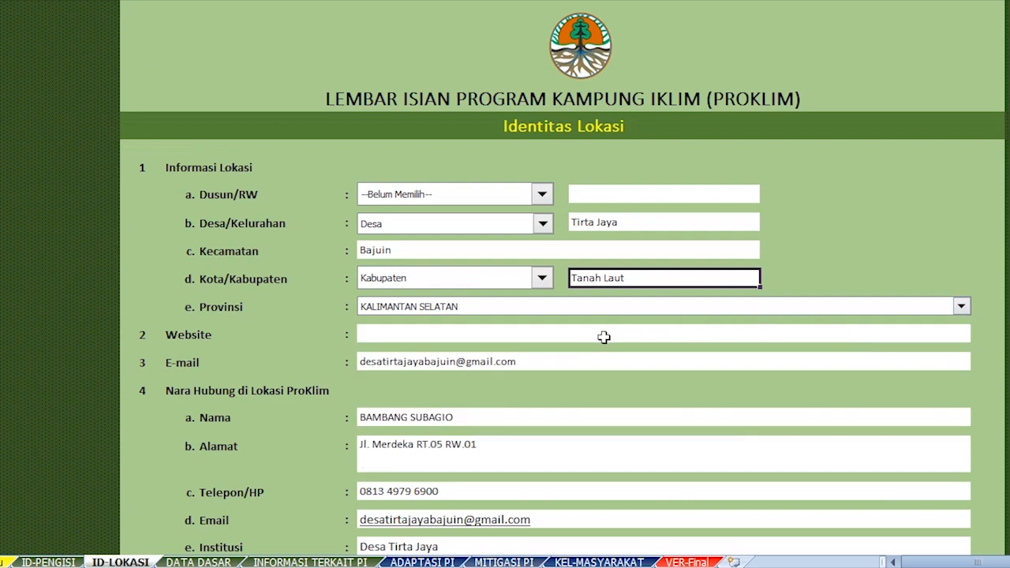
click(565, 337)
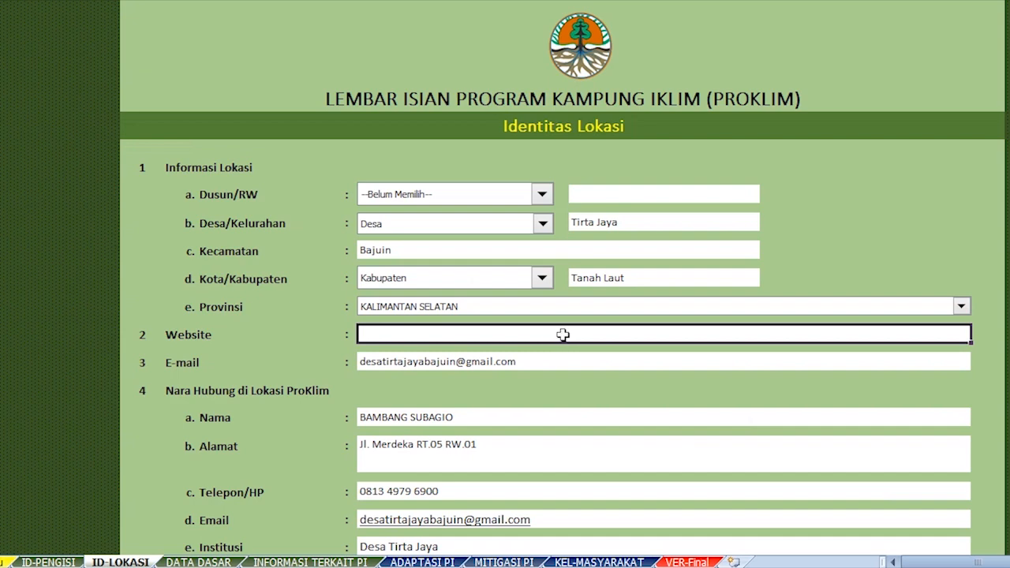
click(560, 363)
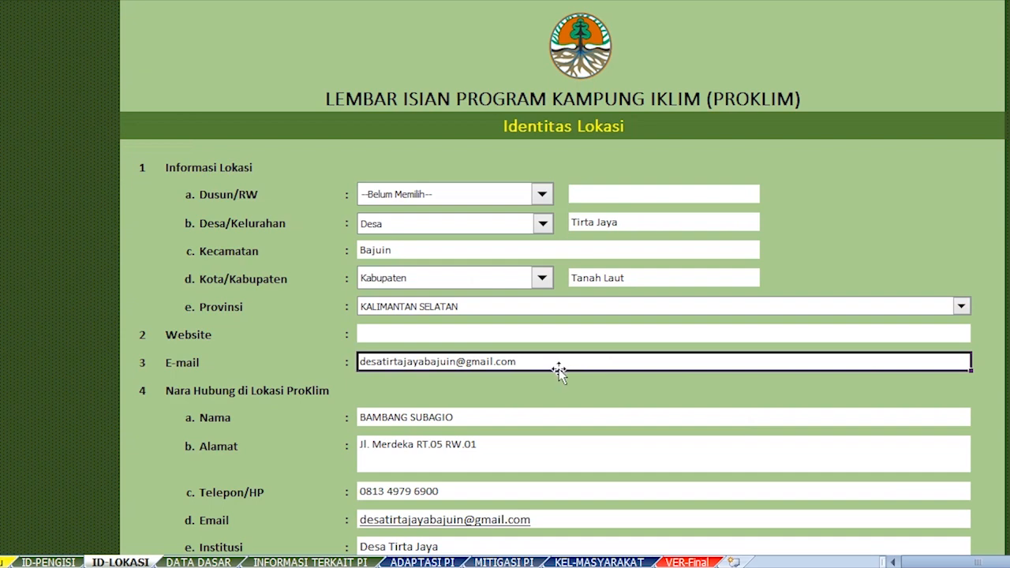
scroll(552, 367, down, 2)
click(475, 256)
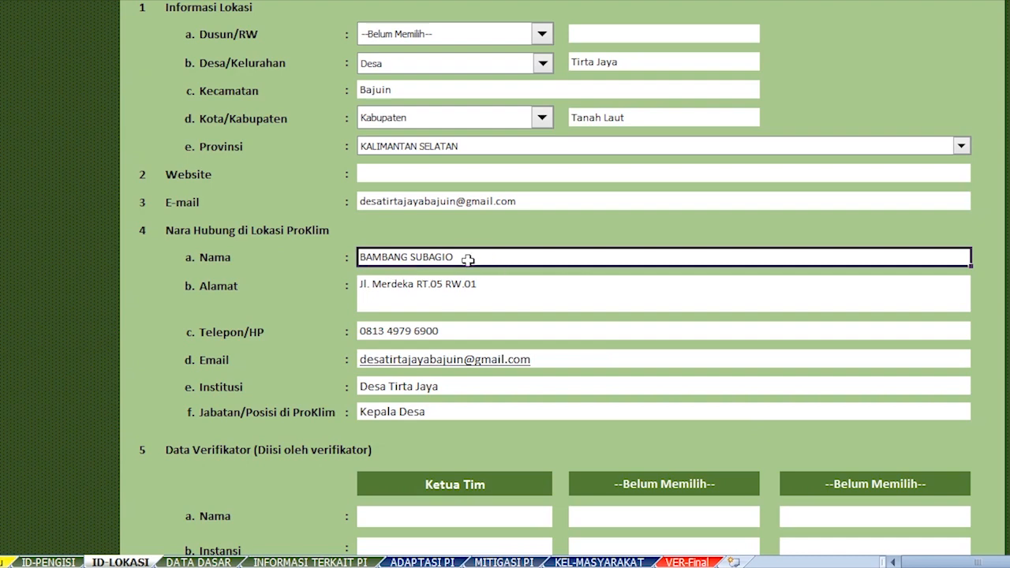
Review the contact person's address, phone, e-mail, institution Desa Tirta Jaya and position Kepala Desa.
click(481, 291)
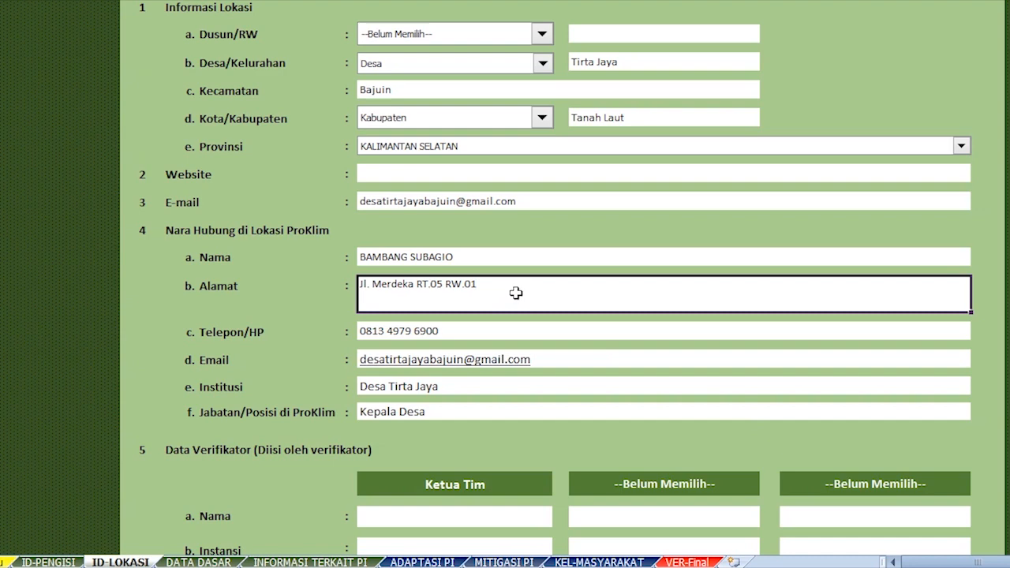
click(549, 329)
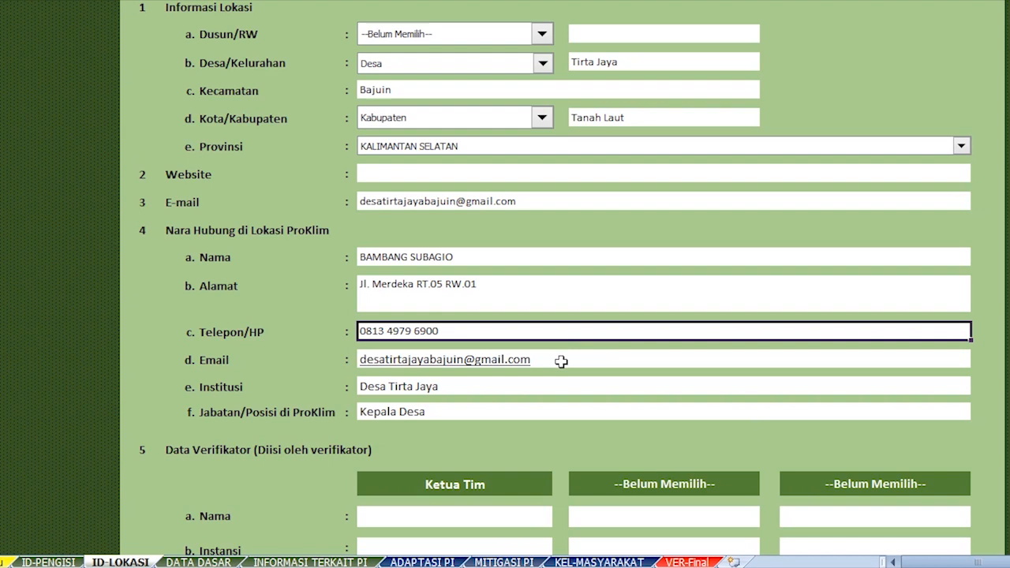
click(561, 361)
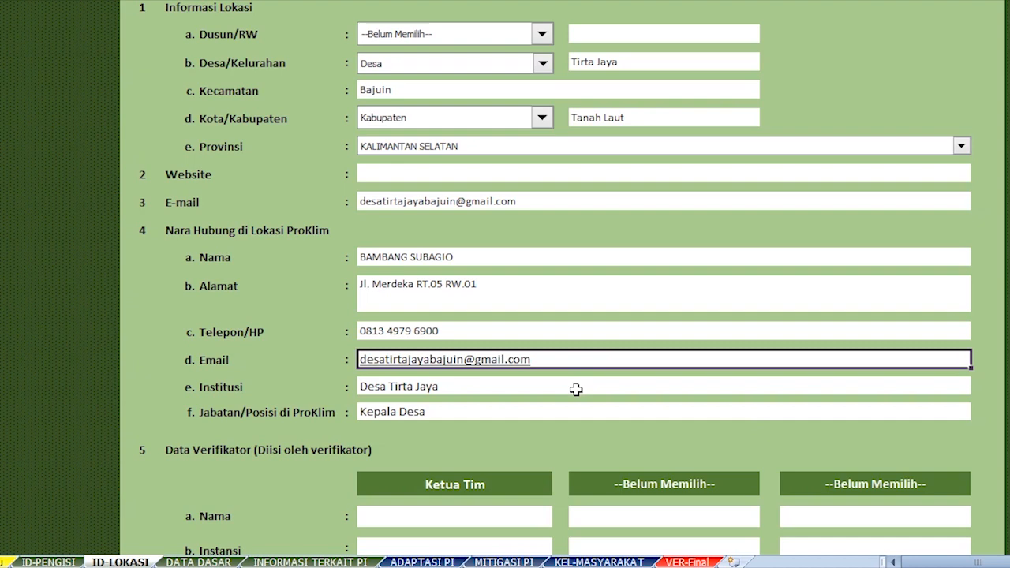
click(576, 389)
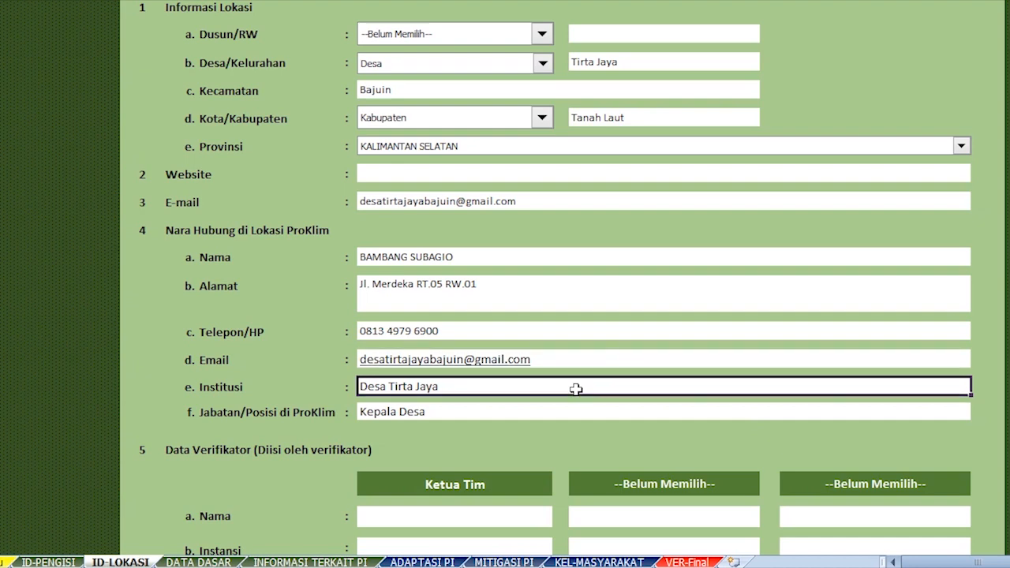
click(522, 410)
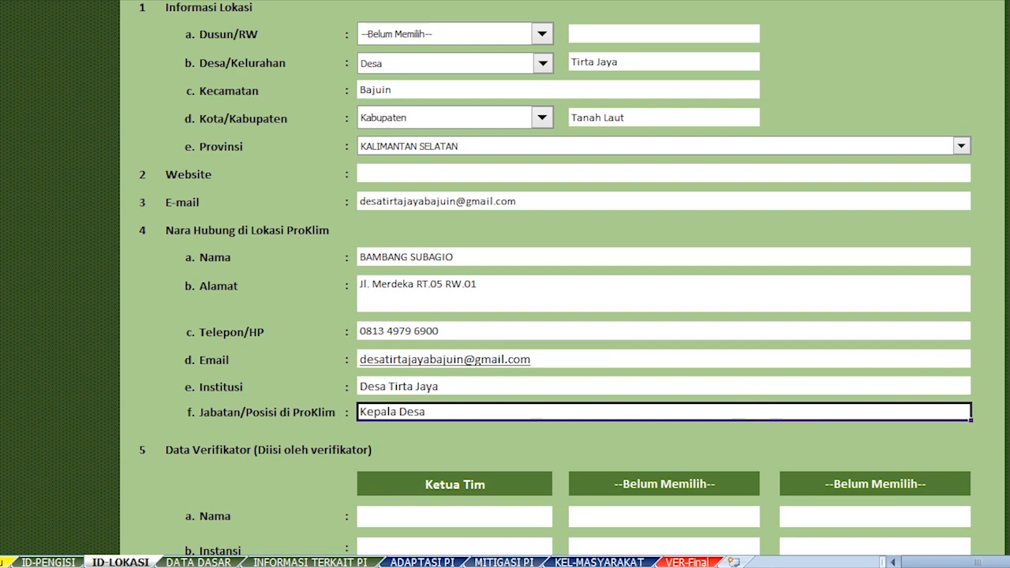
scroll(505, 284, down, 4)
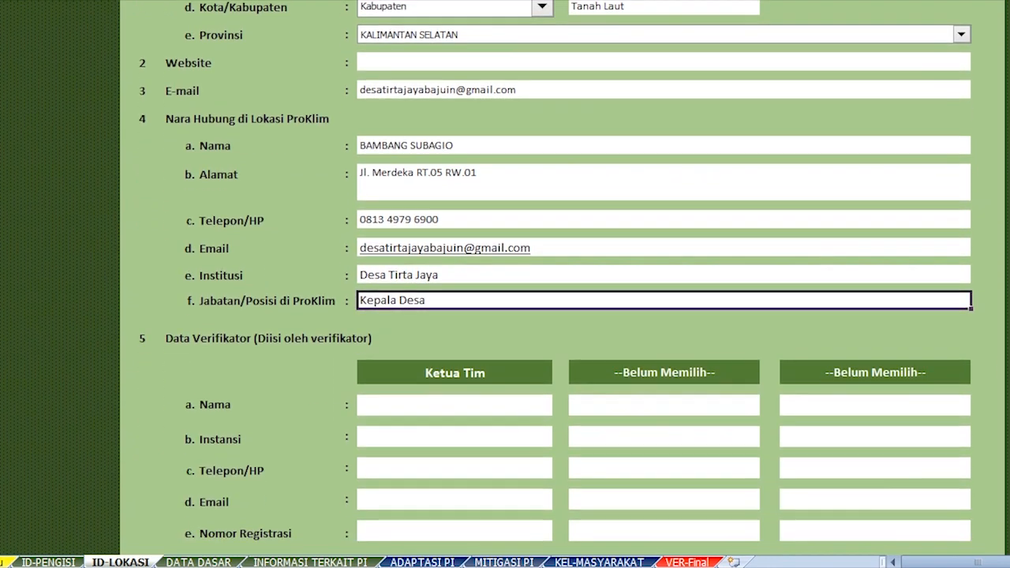
scroll(505, 284, down, 1)
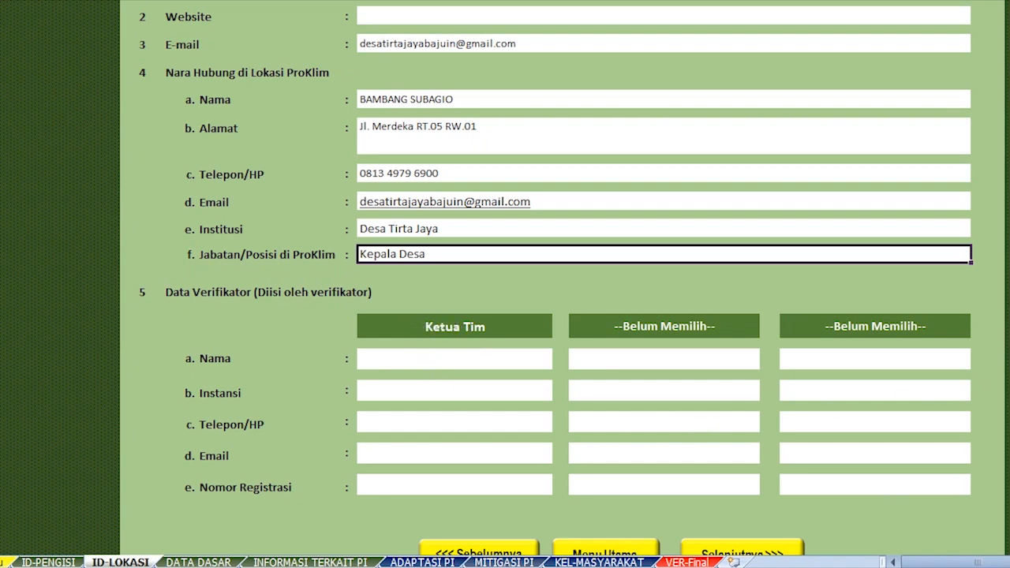
scroll(505, 284, down, 1)
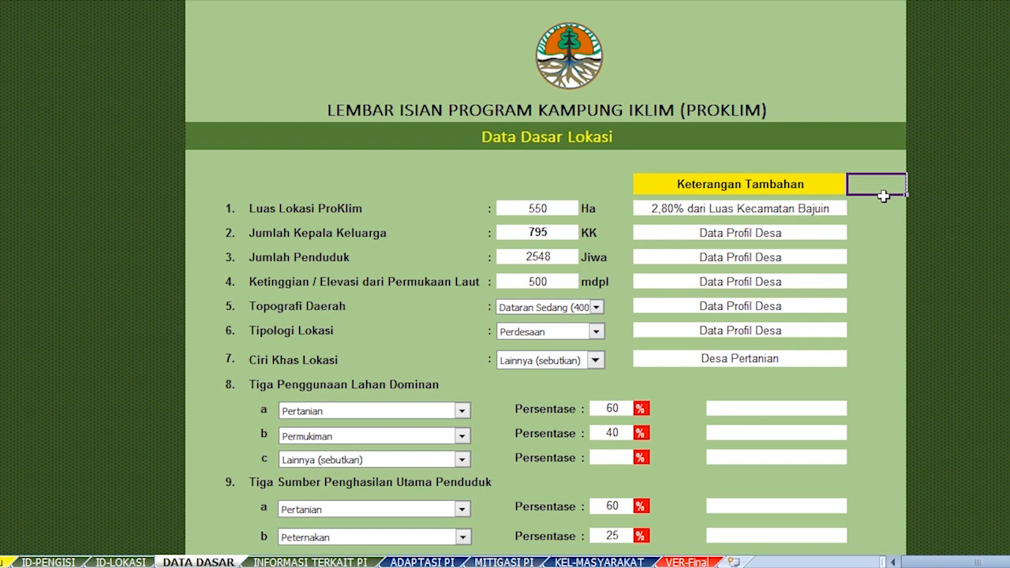
Check the 550 Ha ProKlim area and 795 KK household count with their notes.
click(578, 211)
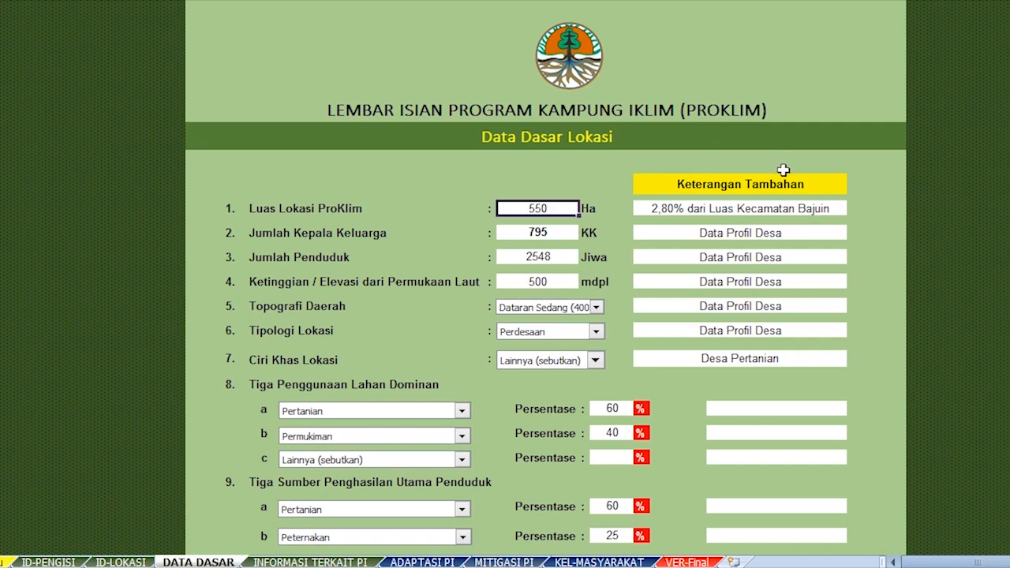
click(838, 208)
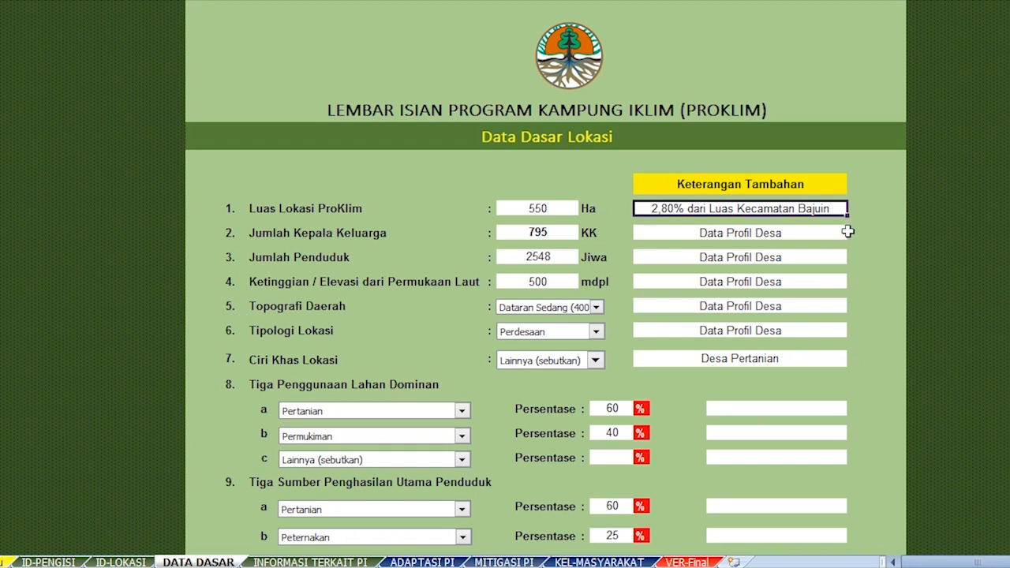
click(571, 236)
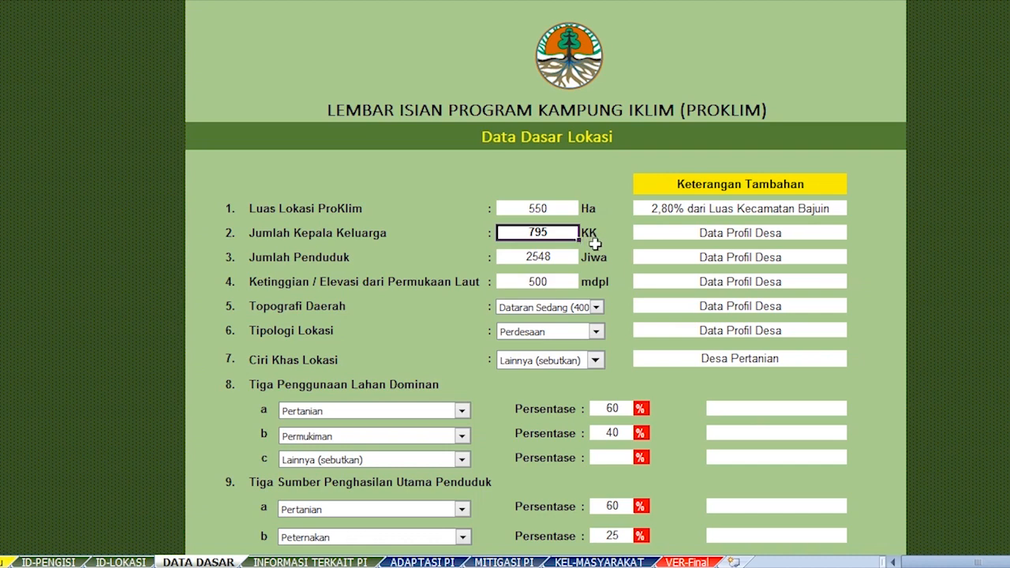
click(655, 232)
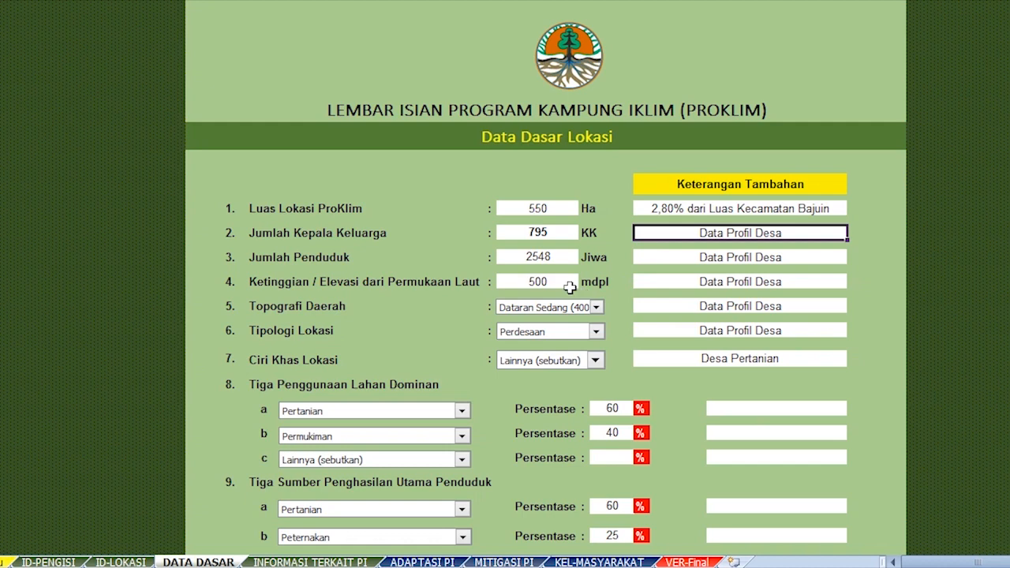
Check the 2548 Jiwa population and 500 mdpl elevation with their source notes, then open the topography list.
click(565, 261)
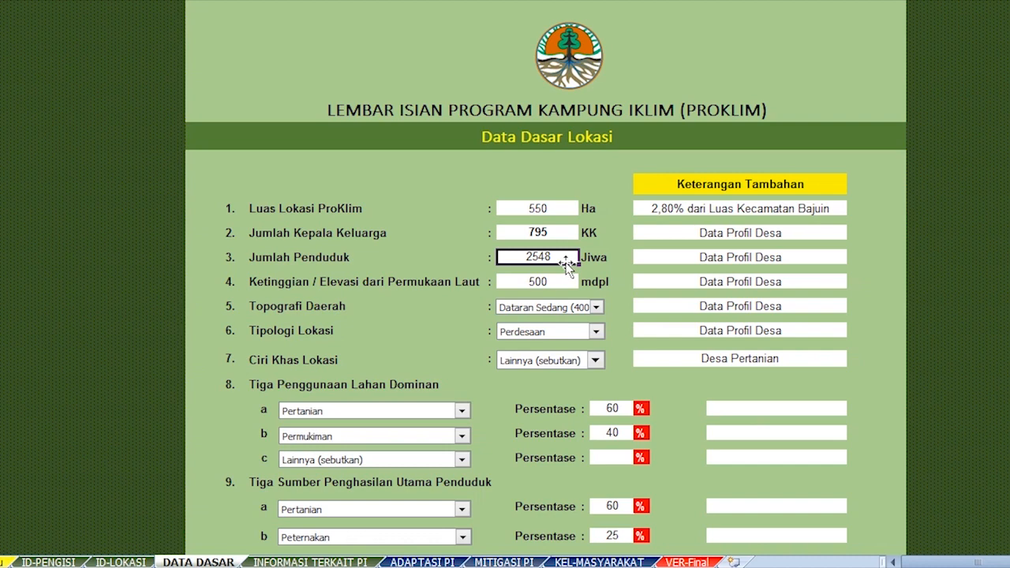
click(643, 257)
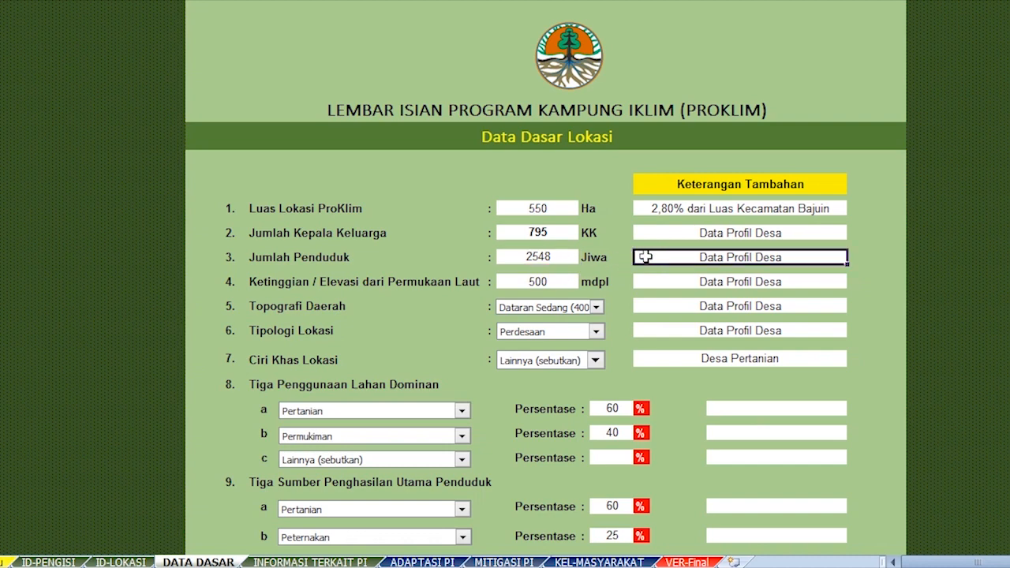
click(576, 284)
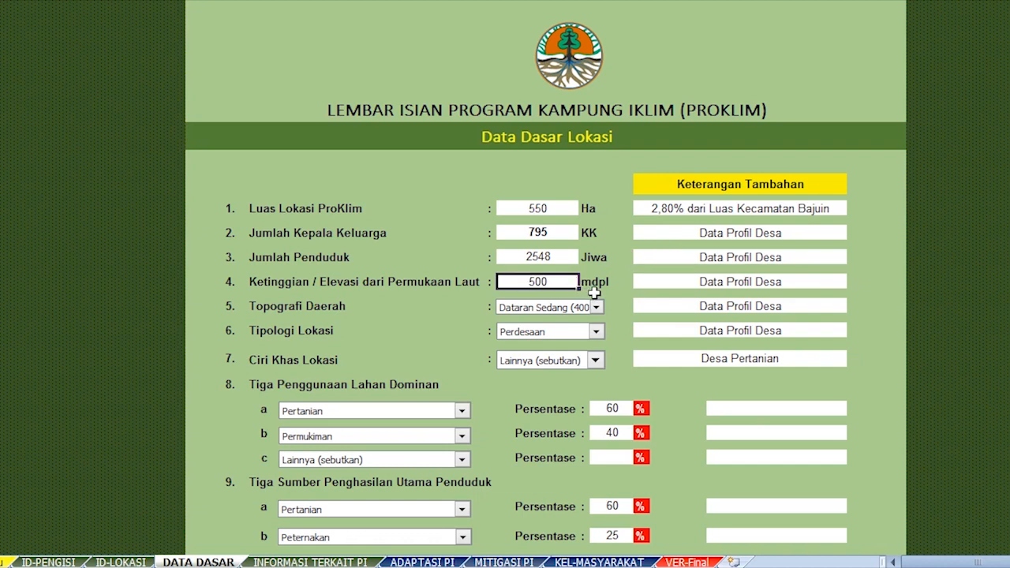
click(641, 283)
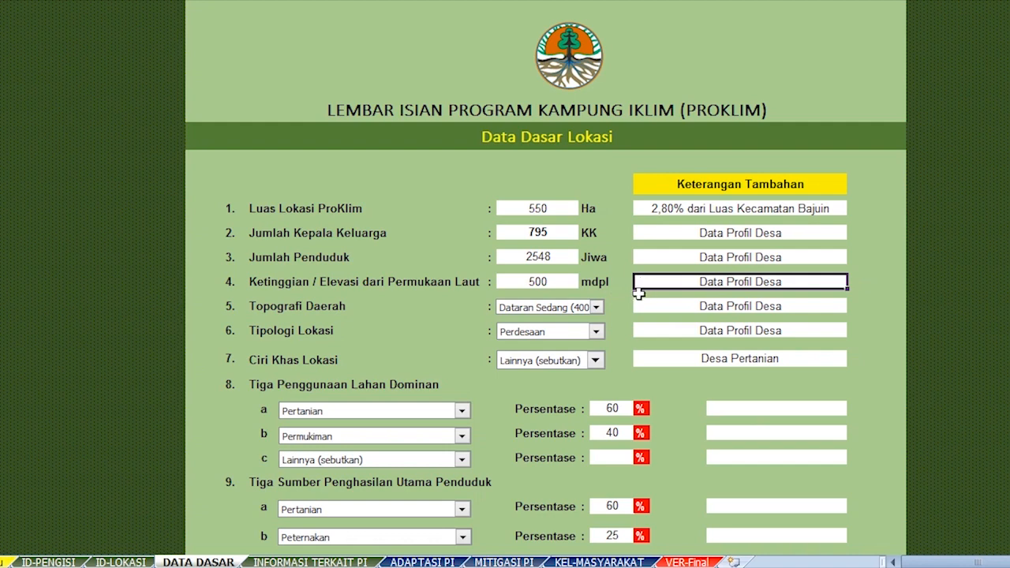
click(597, 309)
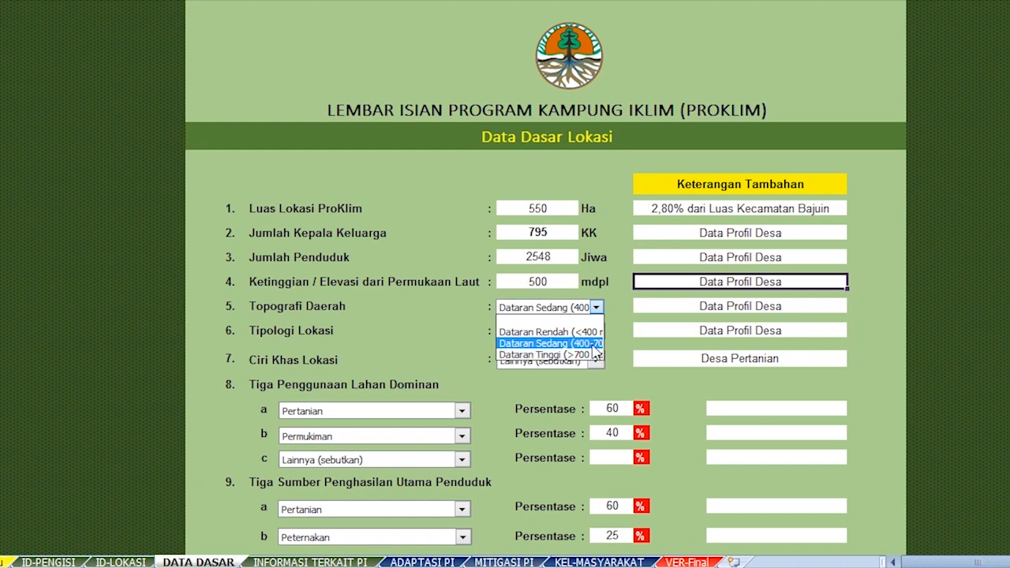
Keep topography Dataran Sedang, typology Perdesaan and characteristic Lainnya (sebutkan), checking their source notes.
click(592, 344)
click(638, 305)
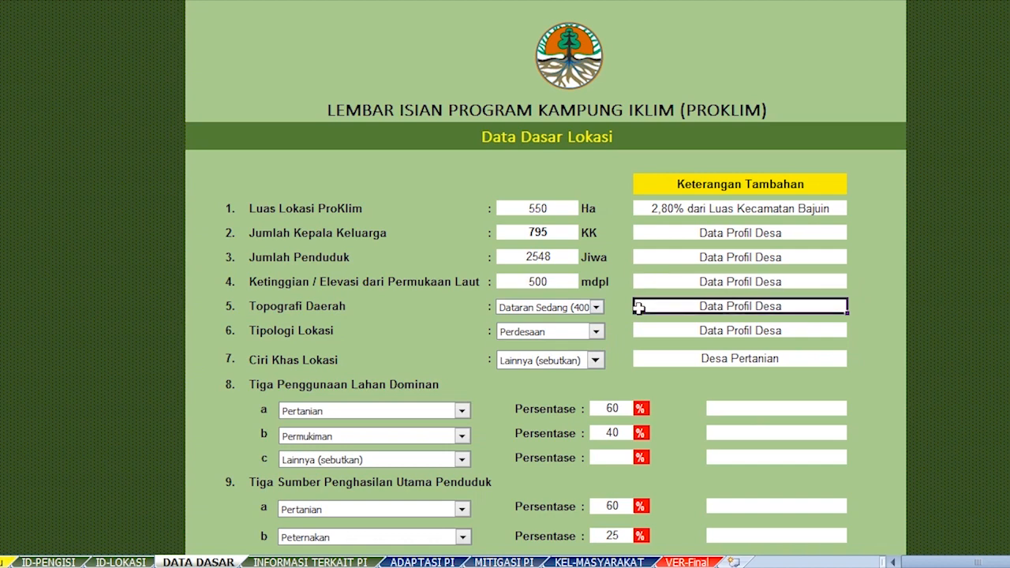
click(597, 332)
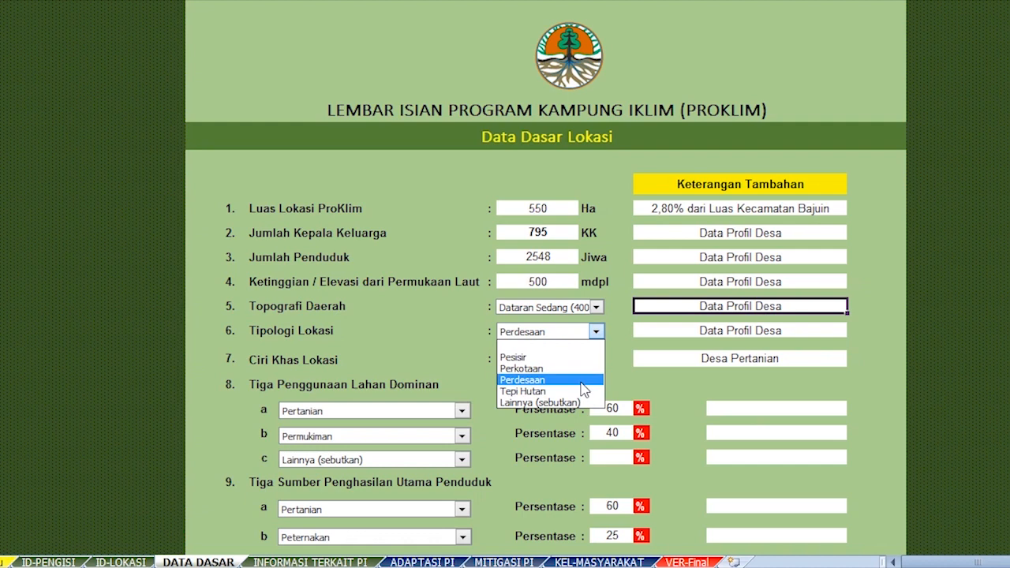
click(584, 381)
click(645, 332)
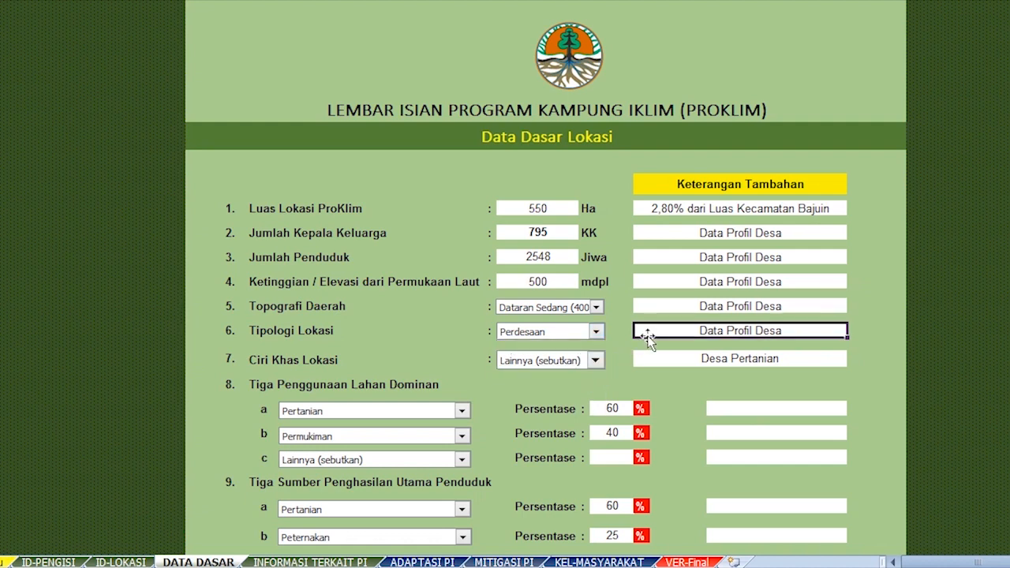
click(596, 362)
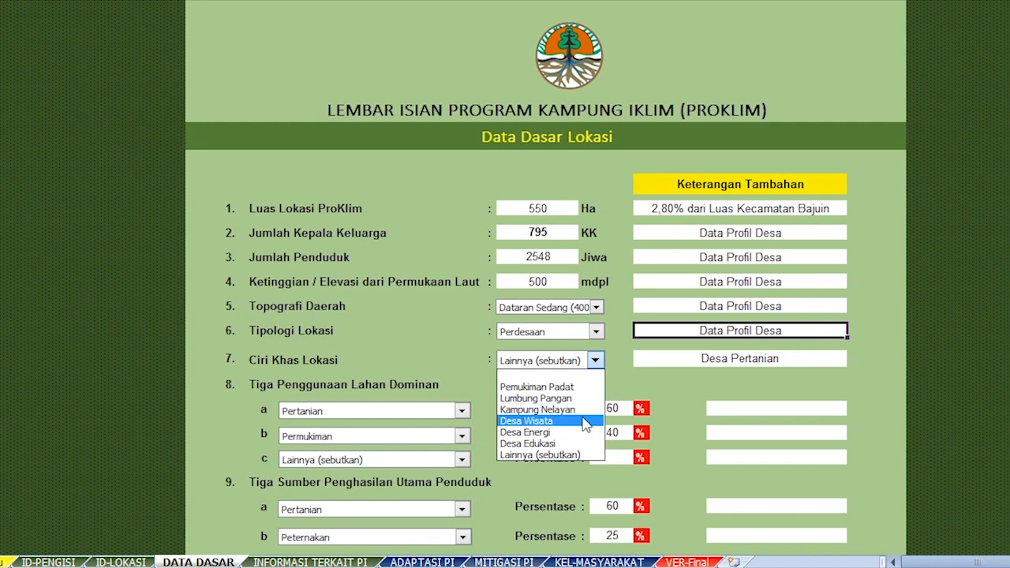
click(575, 455)
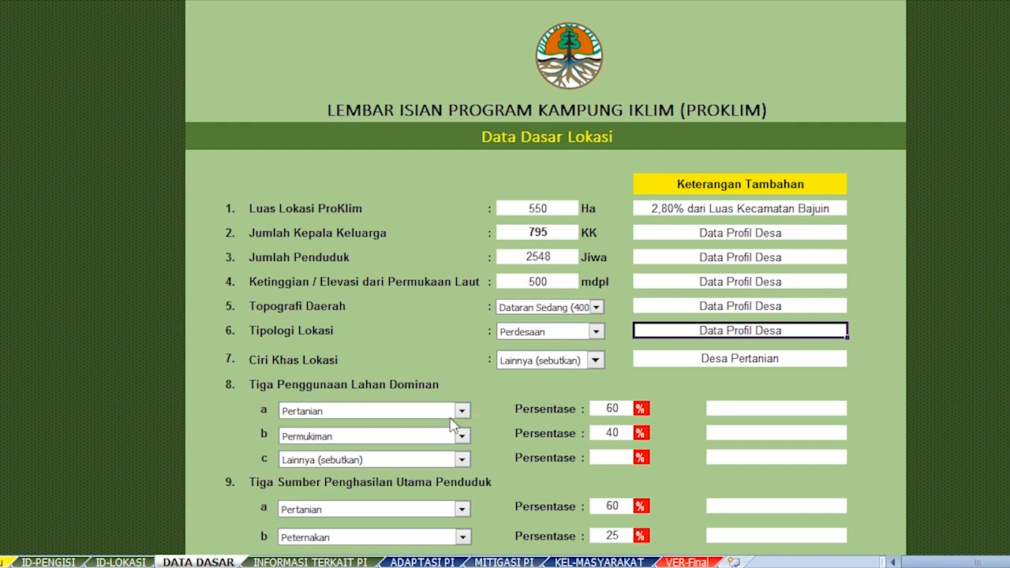
click(462, 464)
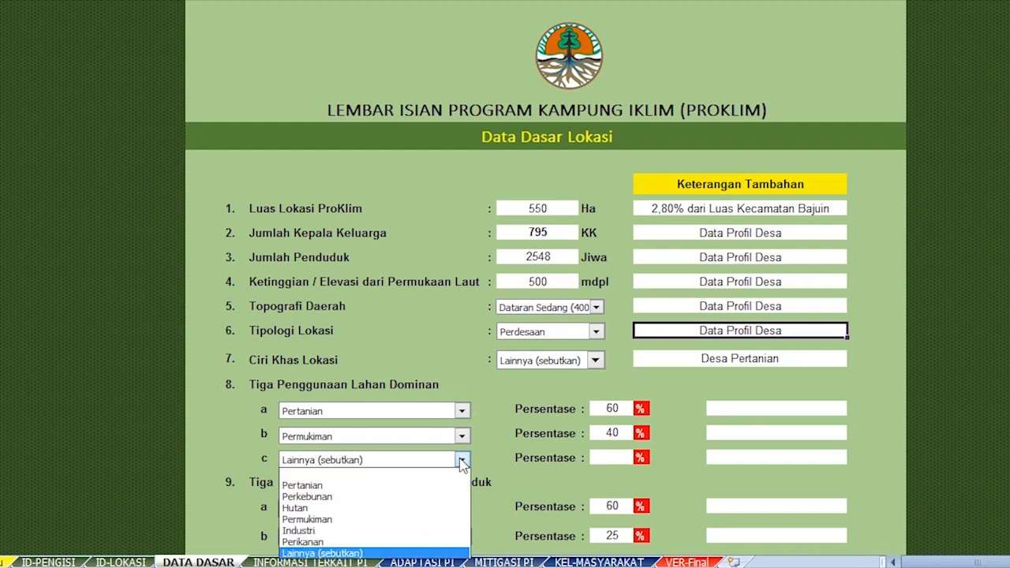
click(449, 550)
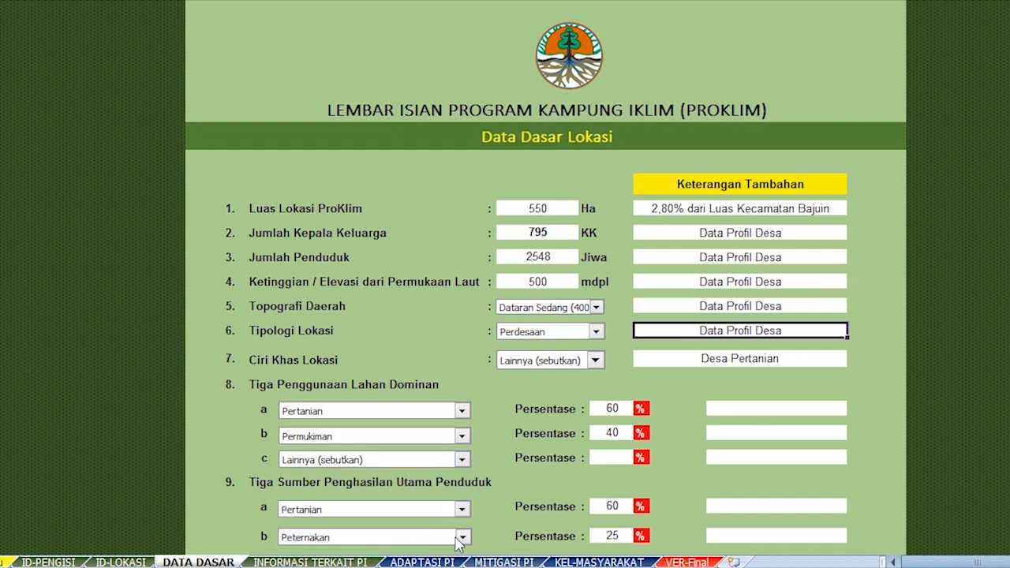
click(723, 460)
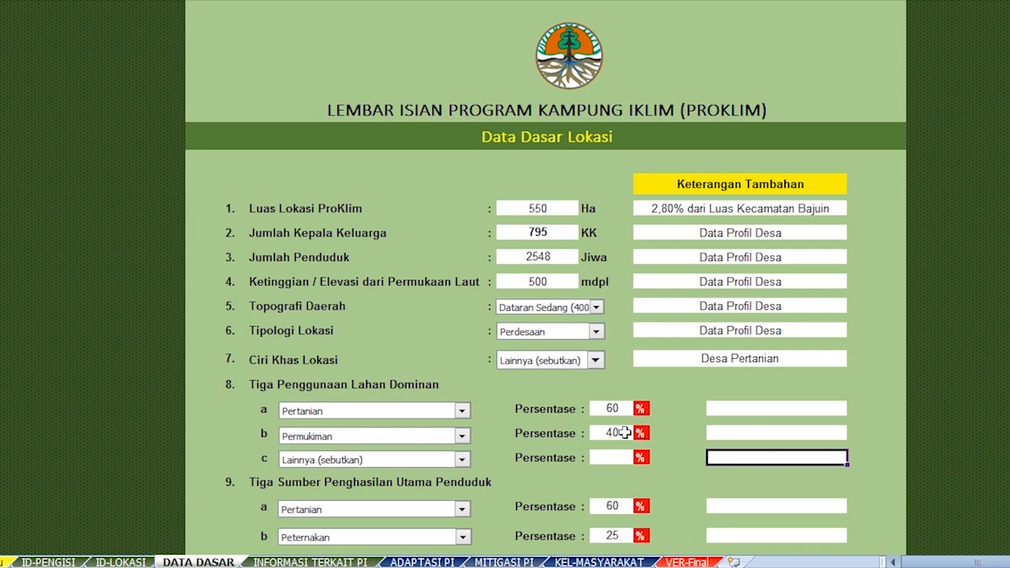
click(461, 411)
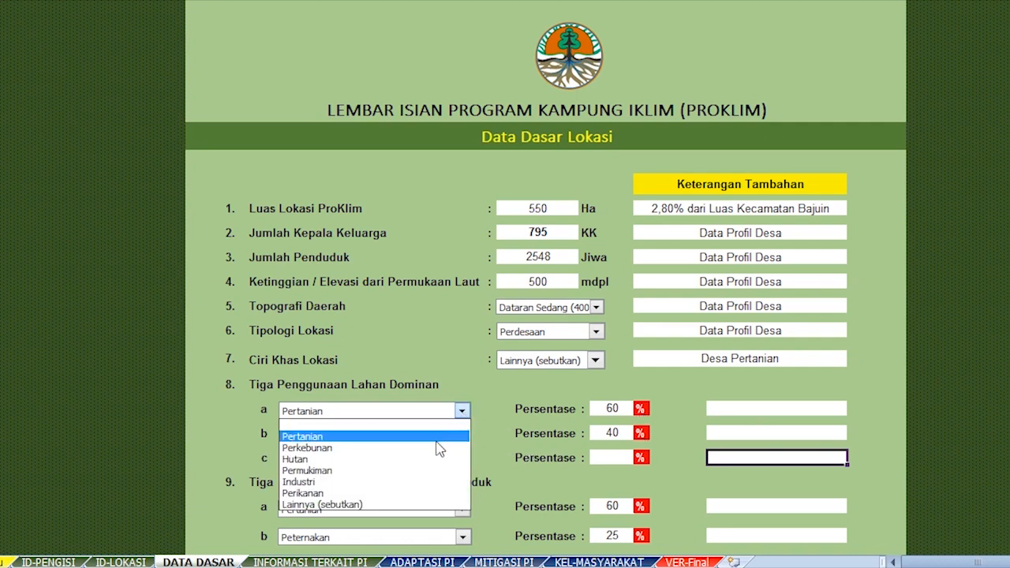
key(Escape)
click(592, 415)
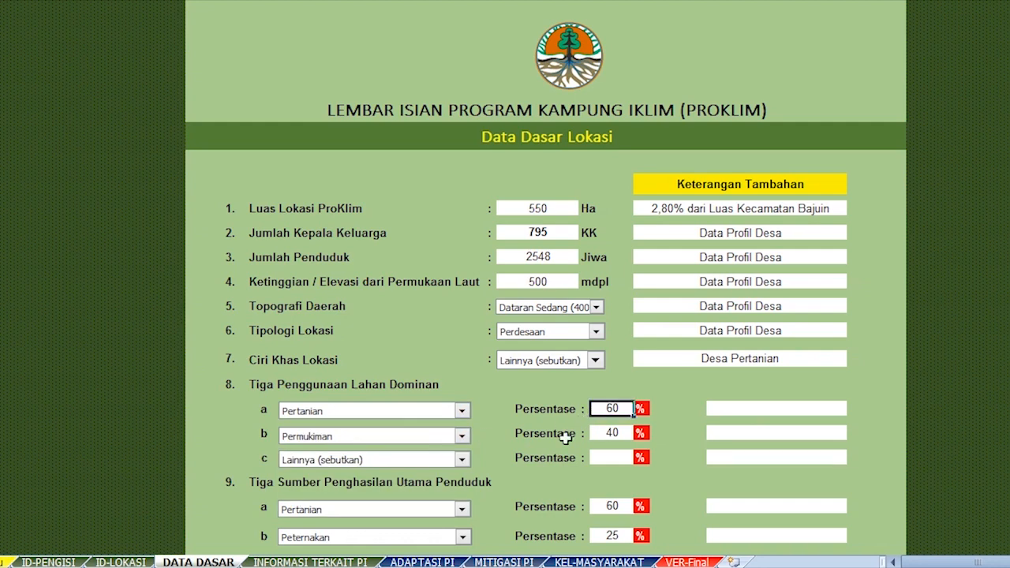
click(463, 437)
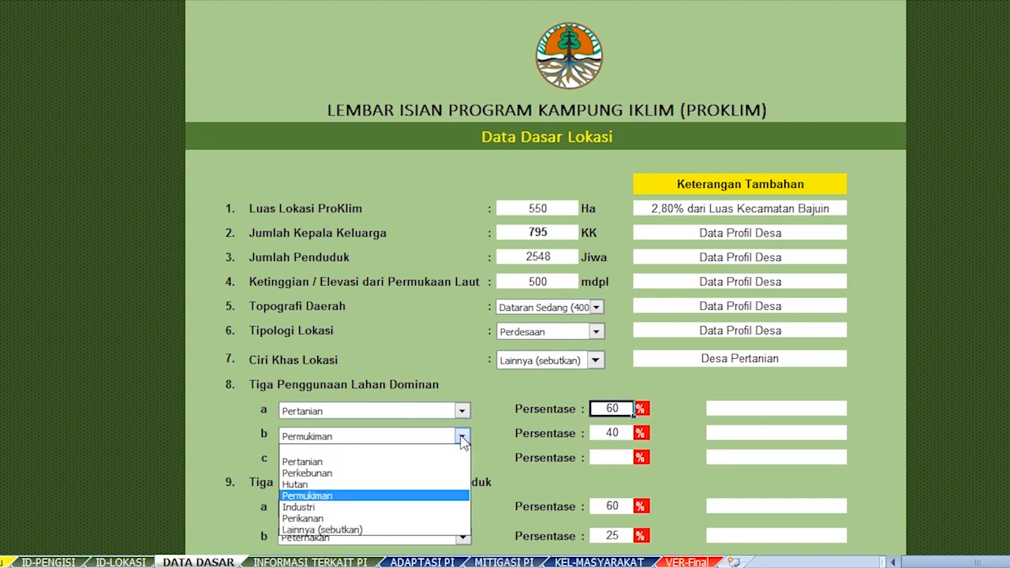
click(427, 496)
click(598, 439)
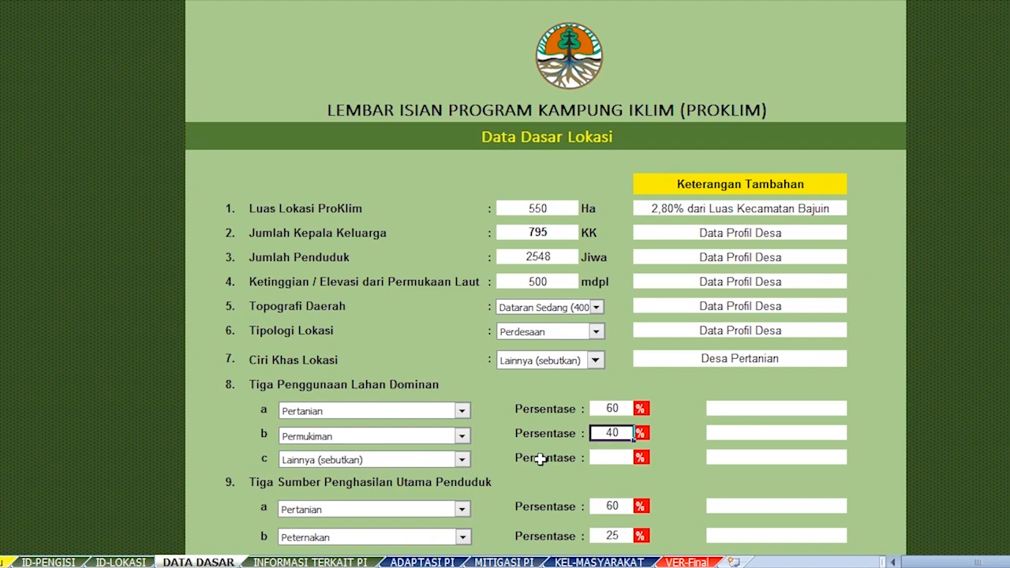
Scroll down to the income sources and confirm item 9a stays Pertanian.
scroll(541, 459, down, 1)
scroll(543, 455, down, 1)
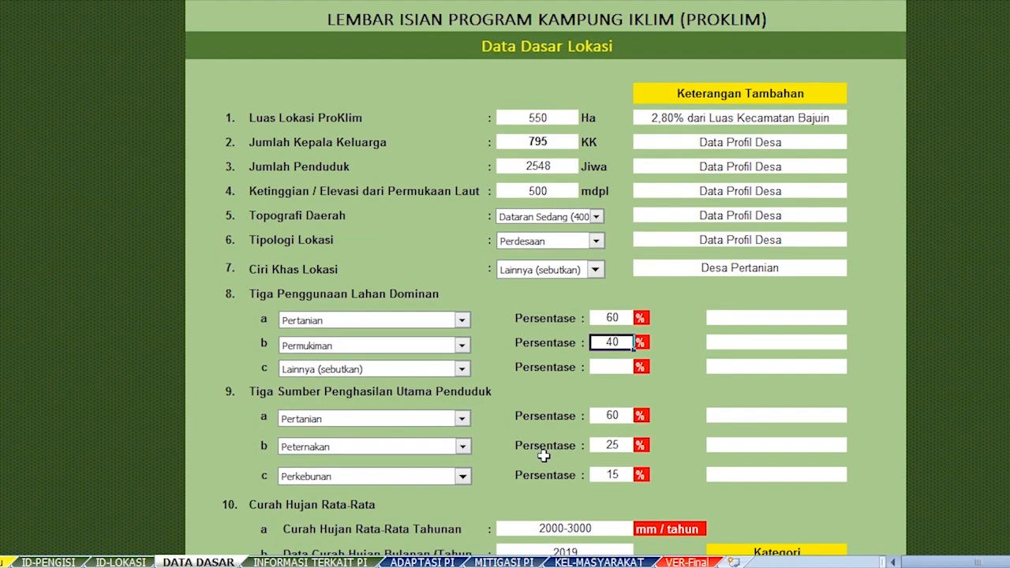
scroll(543, 455, down, 1)
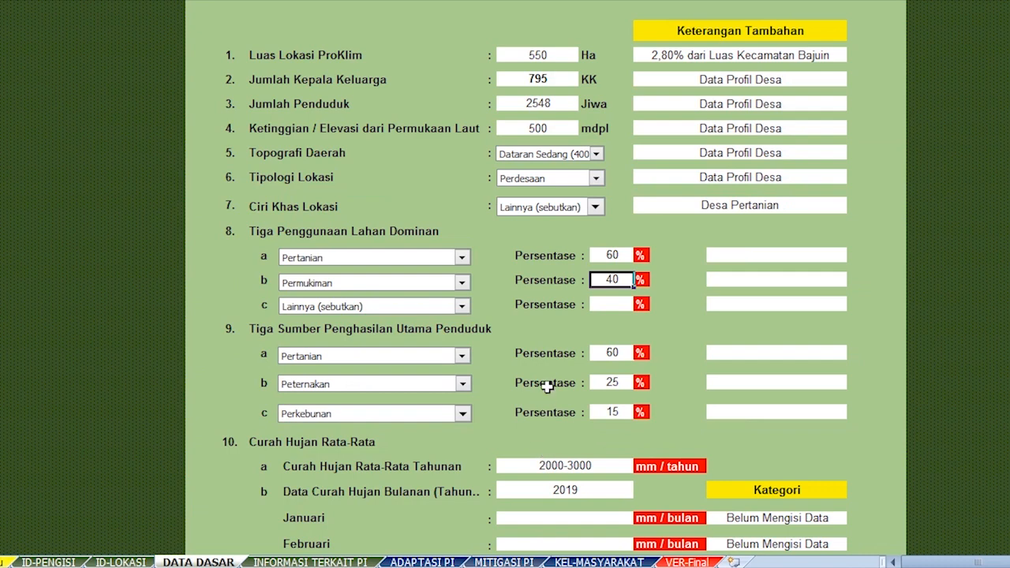
click(469, 359)
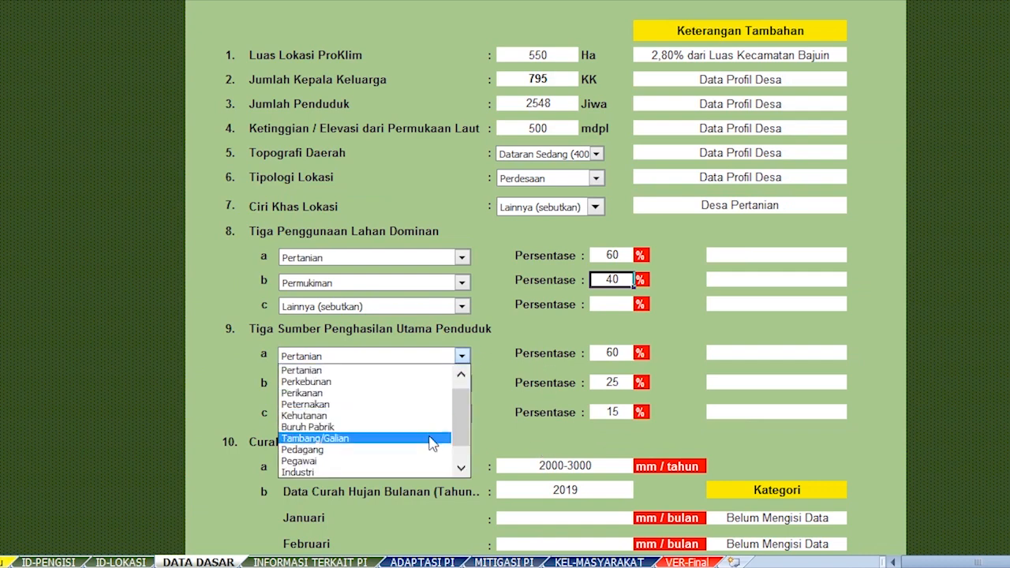
drag(464, 426, 464, 406)
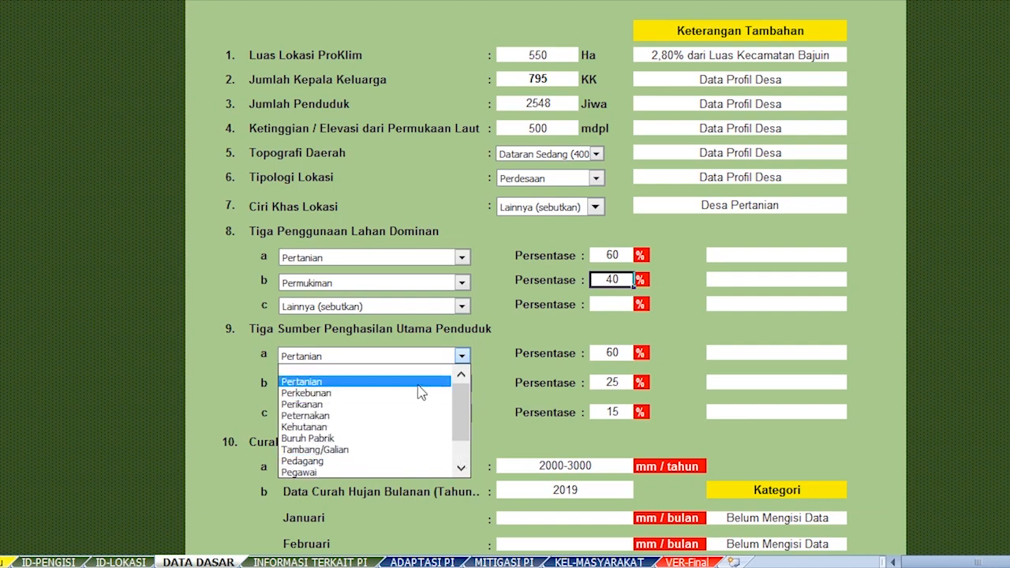
click(419, 386)
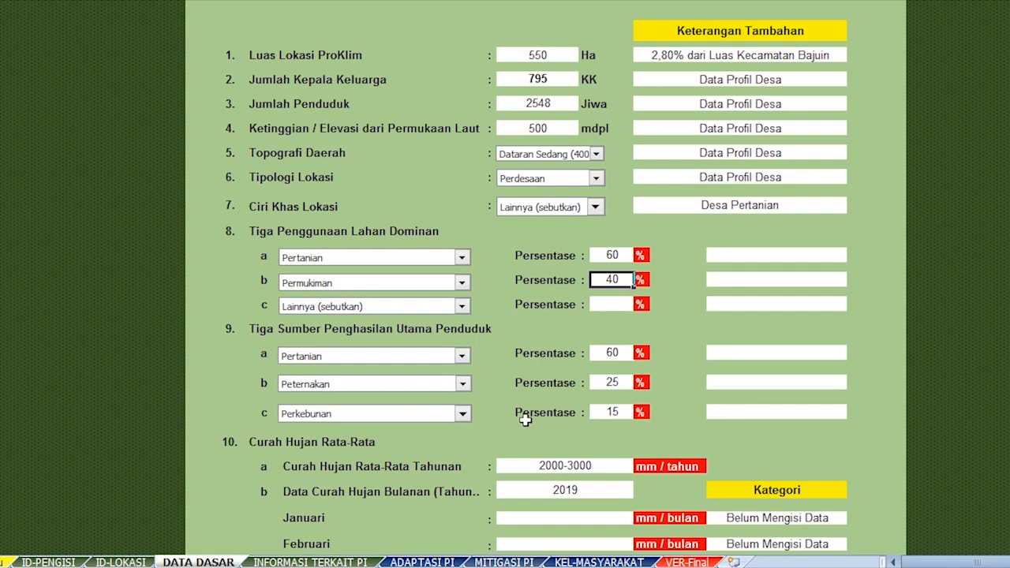
Change item 9c to Lainnya (sebutkan) and confirm the choice.
click(463, 413)
drag(458, 477, 463, 519)
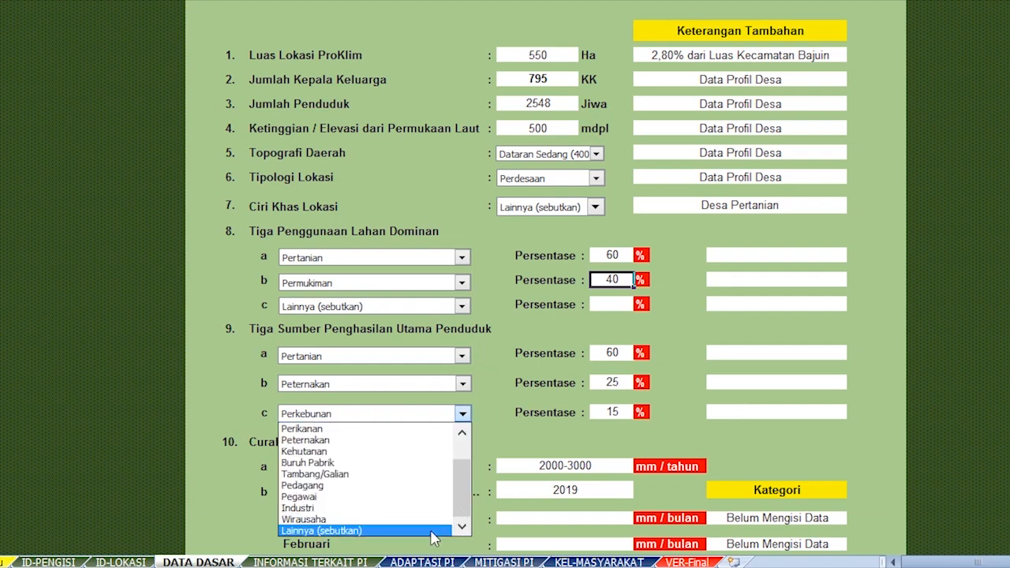
click(432, 533)
click(730, 413)
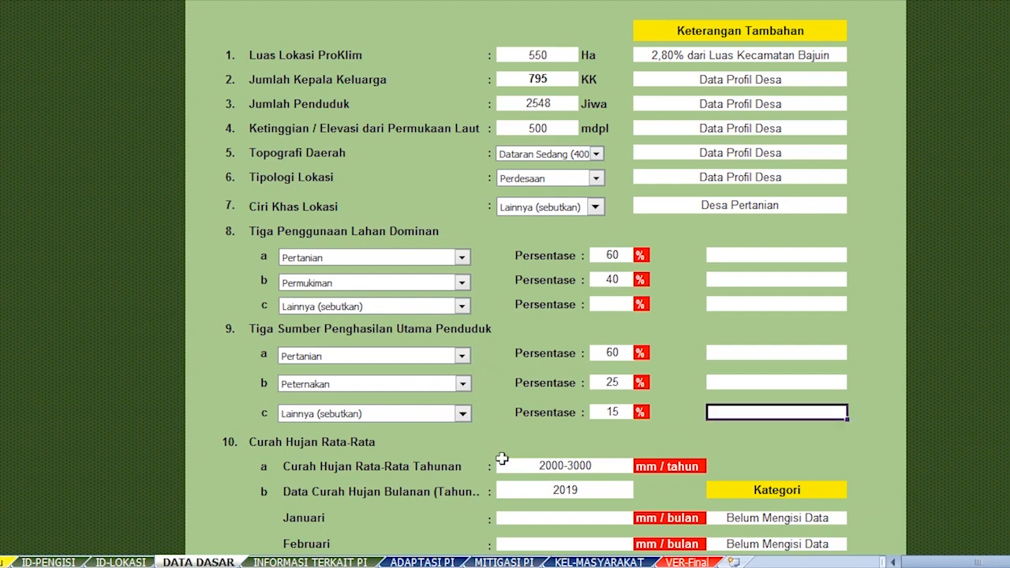
click(462, 414)
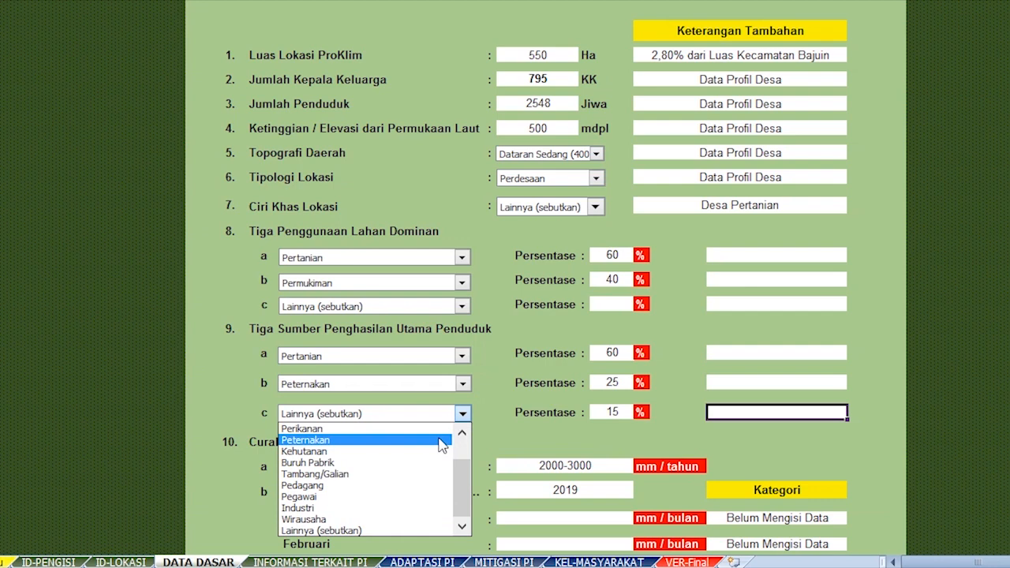
click(550, 444)
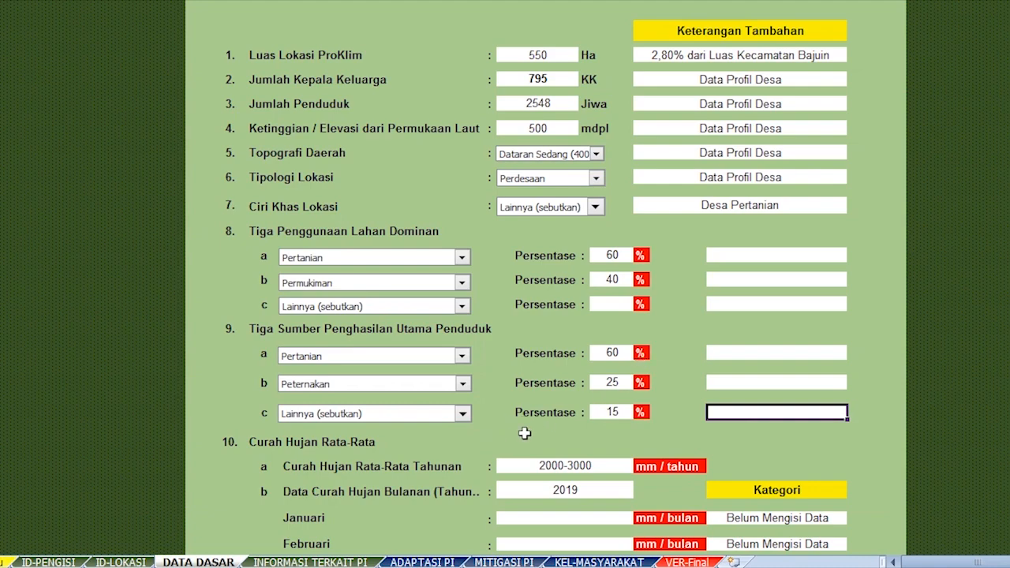
scroll(525, 433, down, 2)
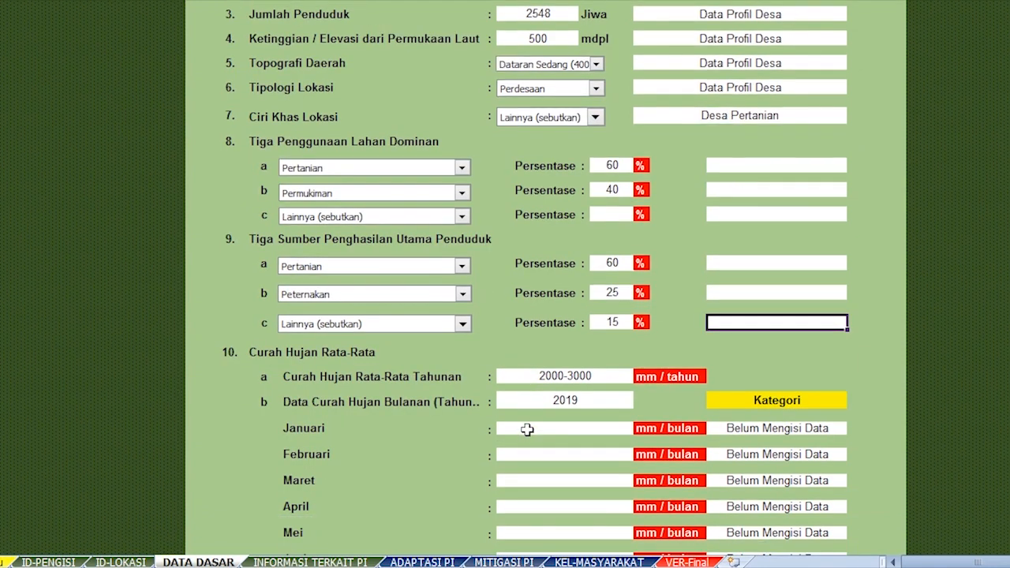
click(517, 344)
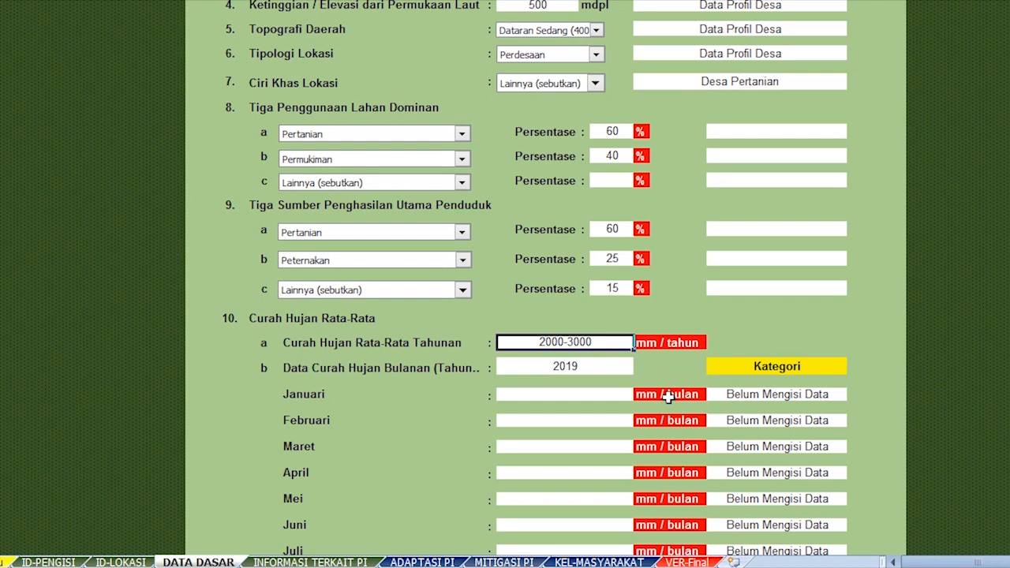
click(611, 371)
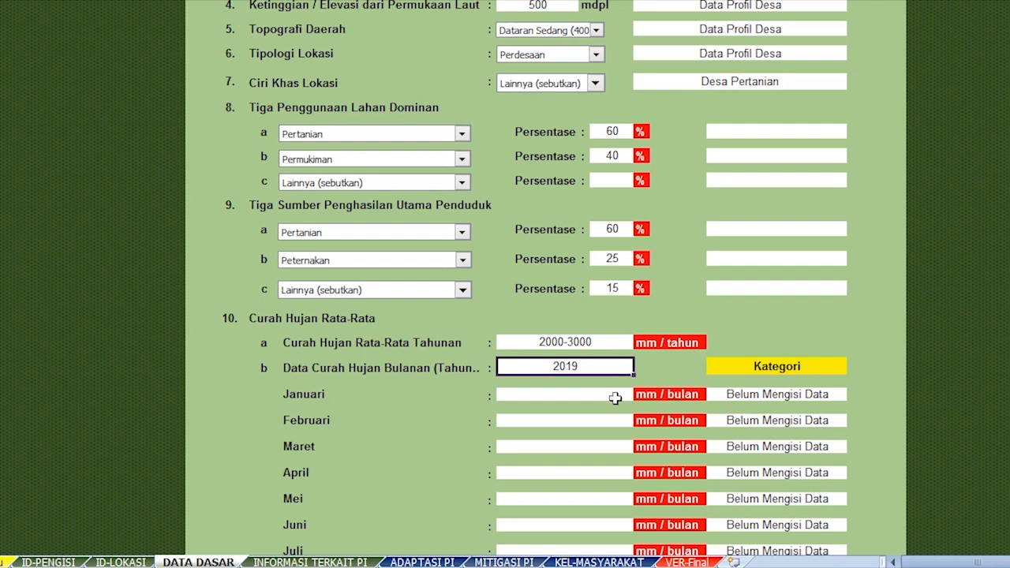
click(615, 398)
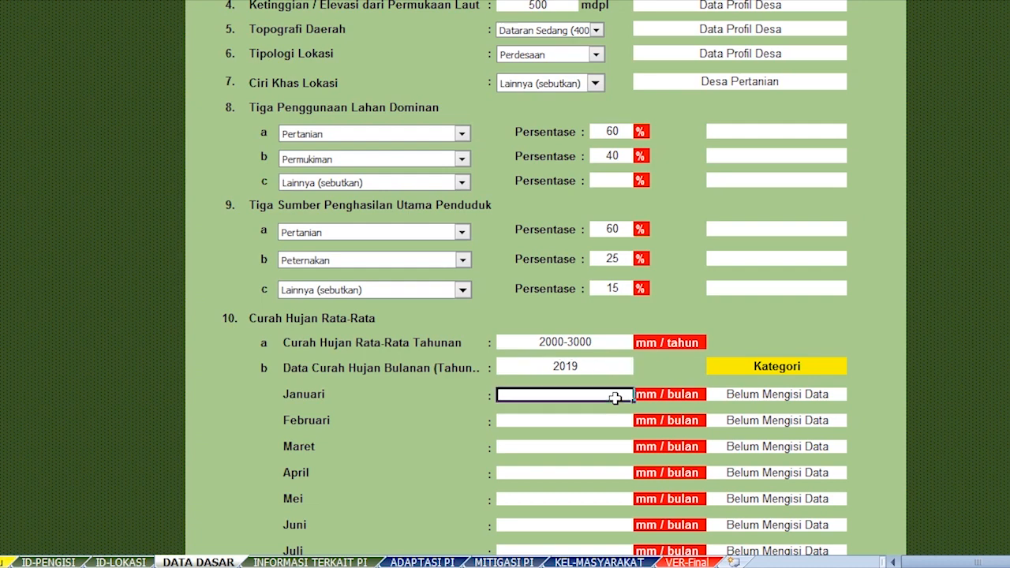
scroll(618, 396, down, 1)
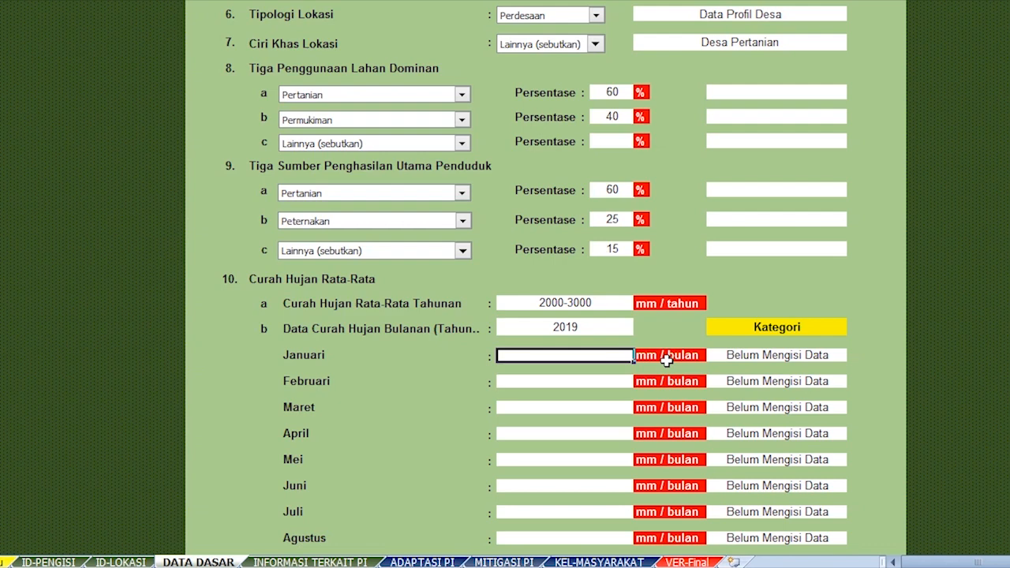
text(300)
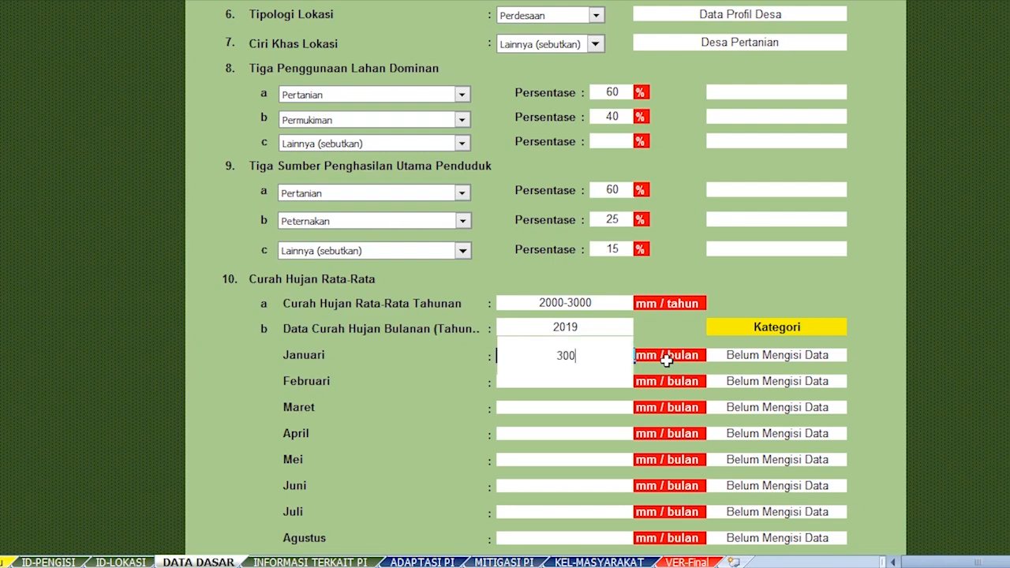
key(Return)
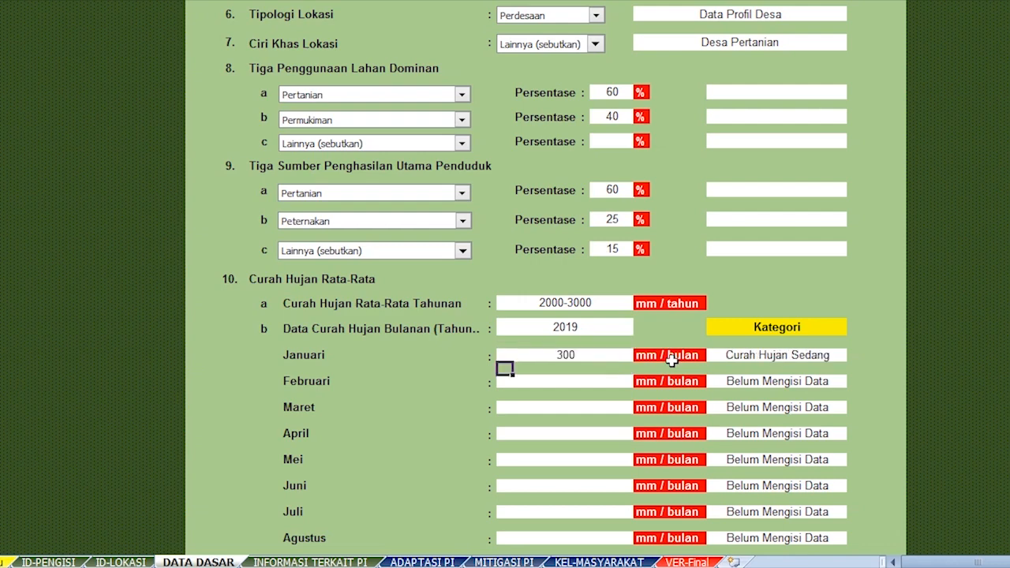
click(724, 357)
click(593, 357)
key(Delete)
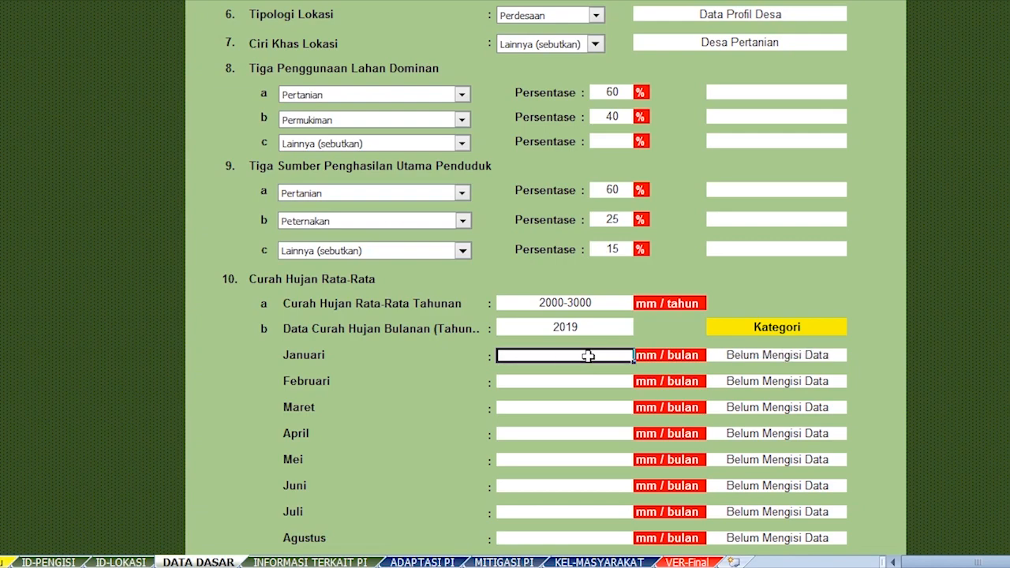
scroll(582, 379, down, 3)
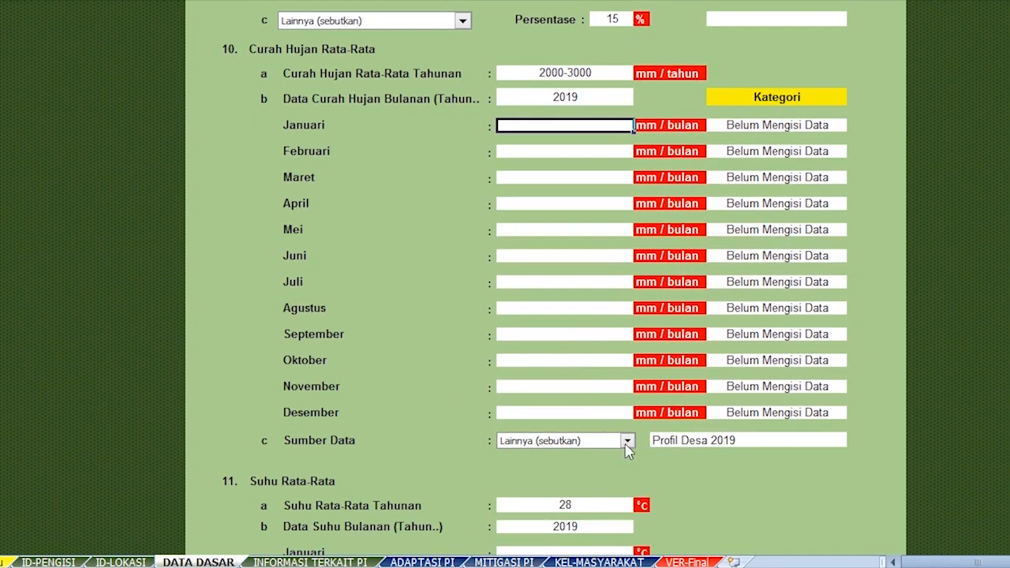
click(627, 441)
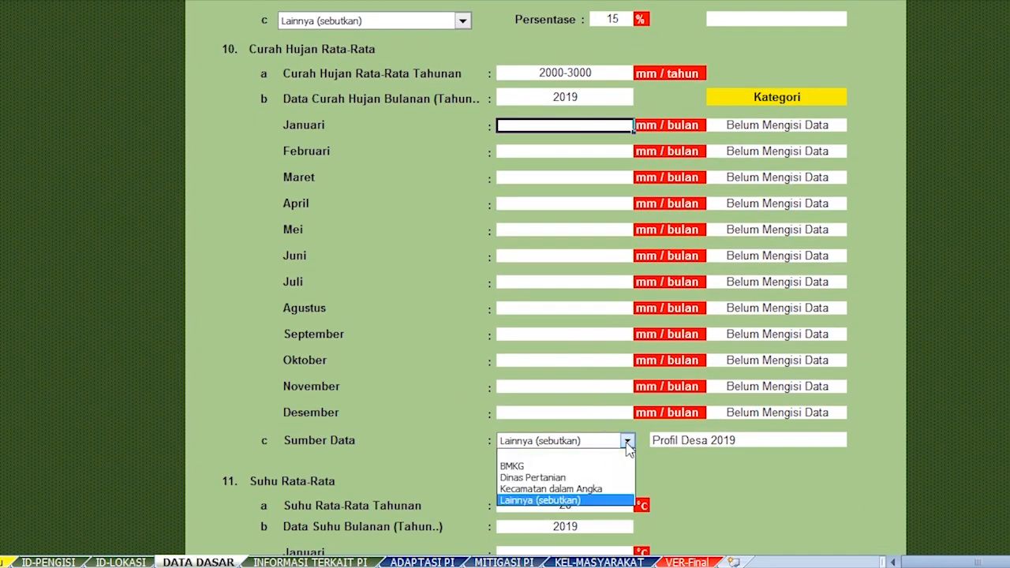
click(598, 499)
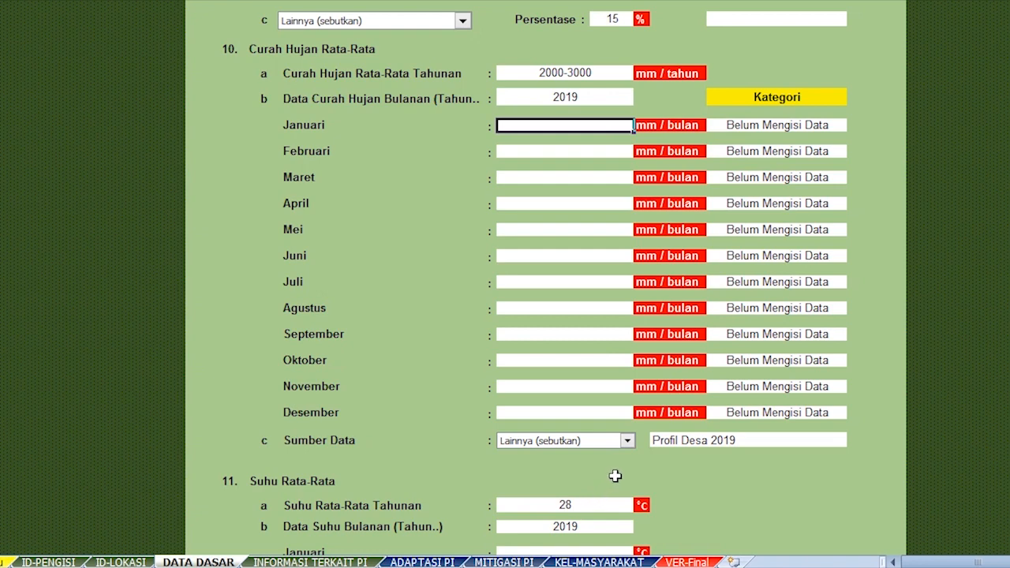
click(619, 480)
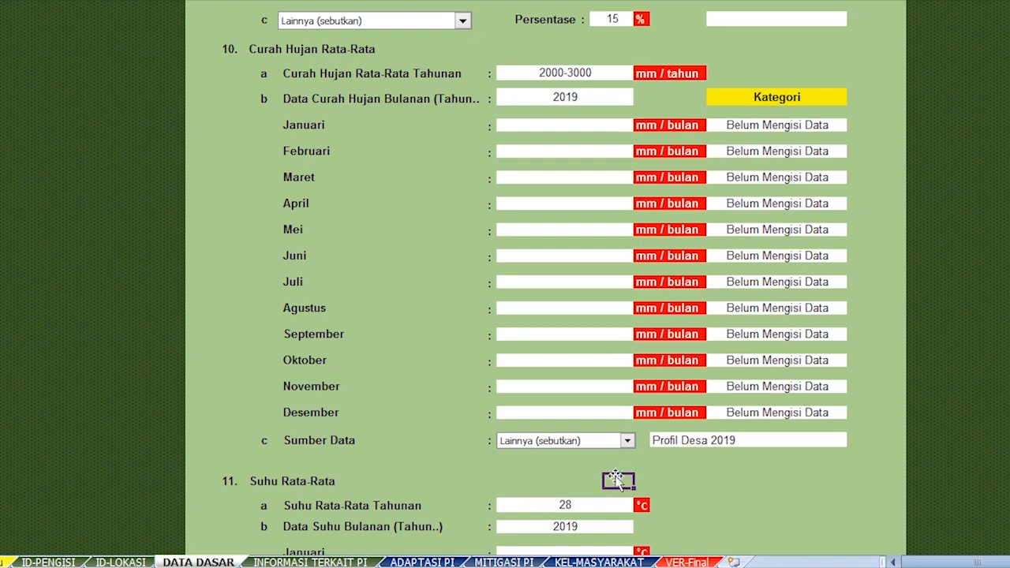
click(677, 453)
click(760, 443)
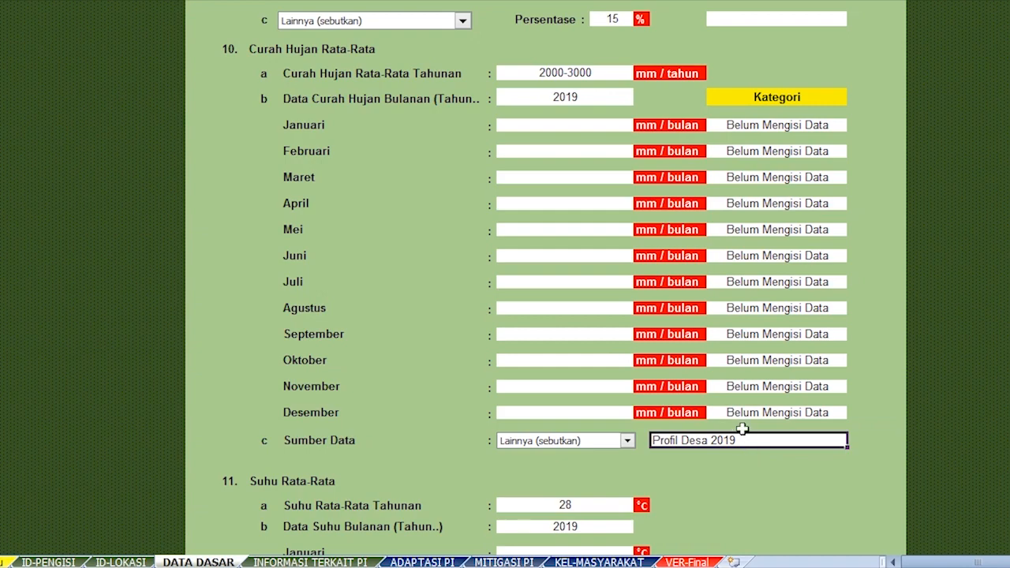
Scroll to the bottom of DATA DASAR and select the annual average temperature of 28.
scroll(743, 428, down, 2)
scroll(742, 429, down, 1)
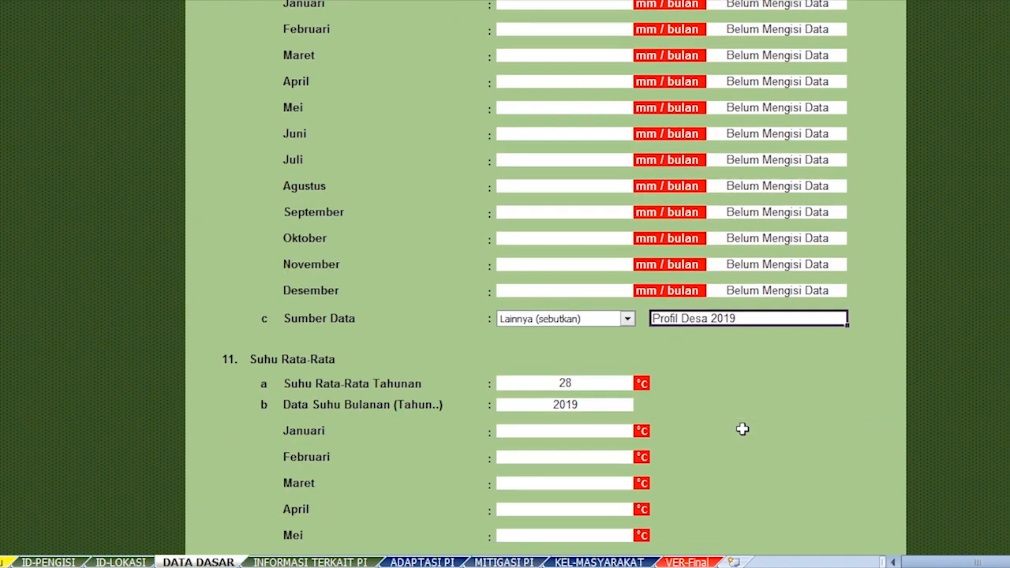
scroll(742, 428, down, 1)
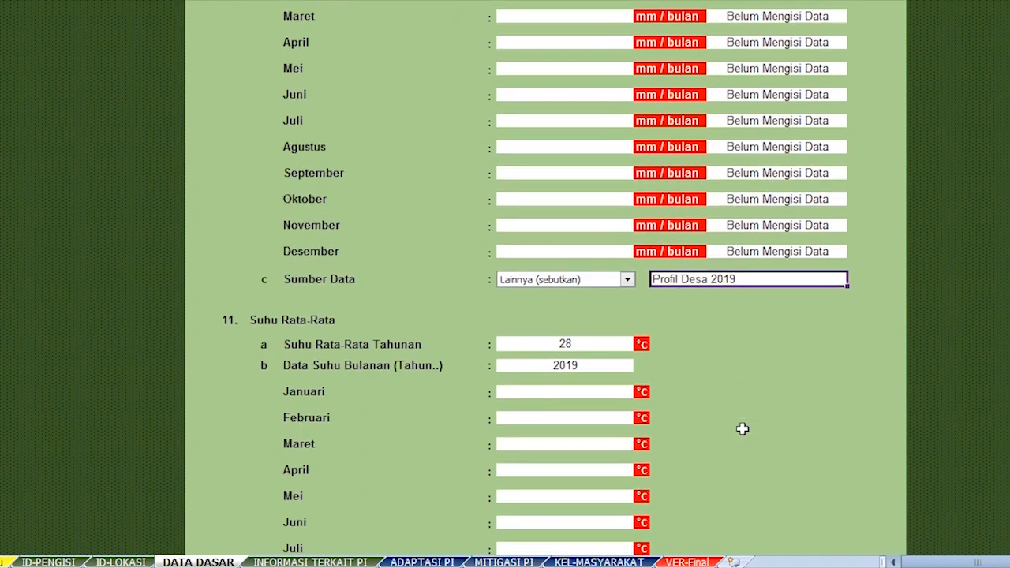
scroll(742, 428, down, 1)
scroll(743, 428, down, 2)
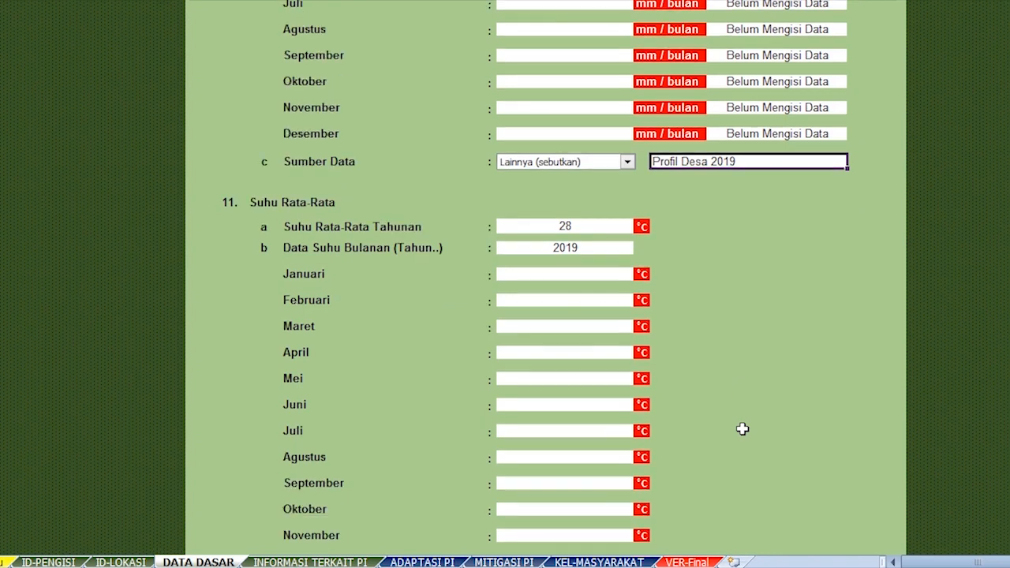
scroll(742, 429, down, 2)
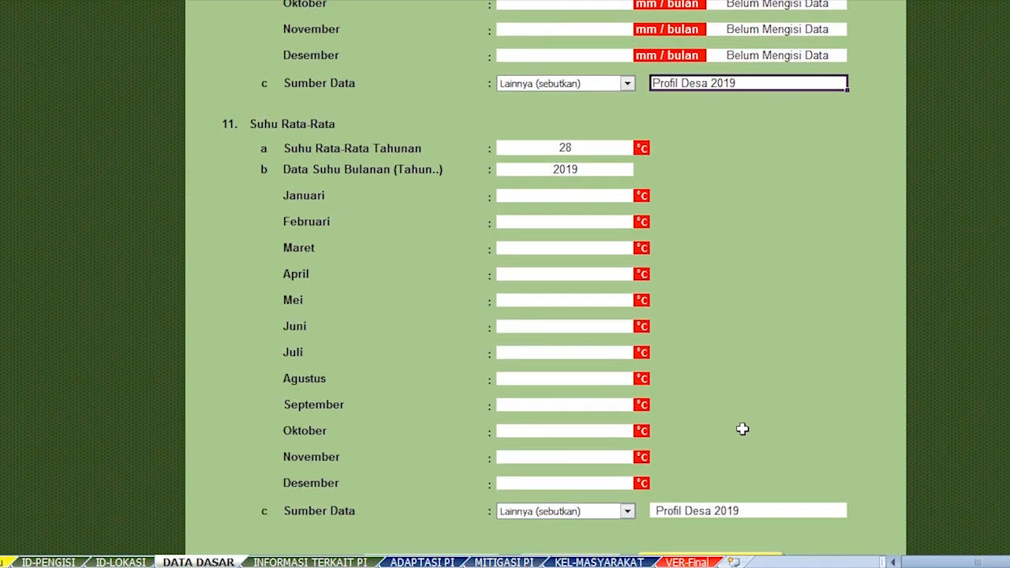
scroll(743, 428, down, 1)
click(601, 111)
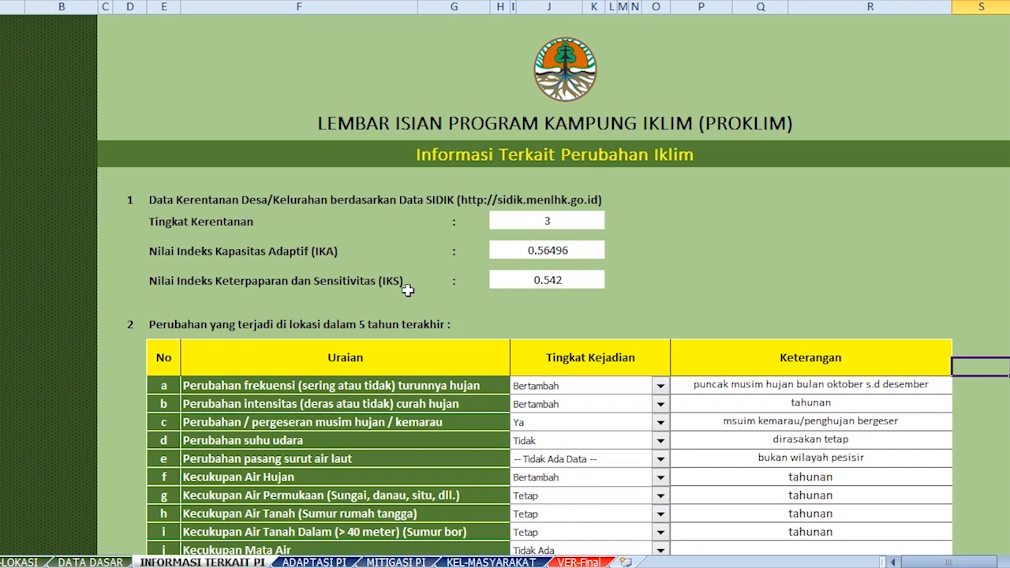
Select the form's IKS 0.542 and IKA 0.56496 cells.
click(493, 282)
click(496, 253)
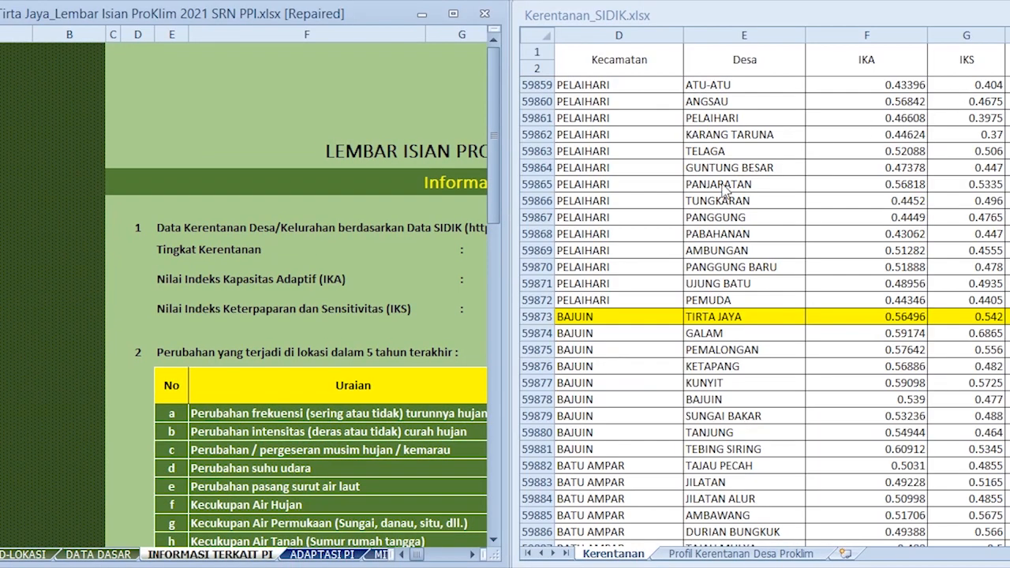
Pick out the TIRTA JAYA entry in Kerentanan_SIDIK and select the form's Tingkat Kerentanan value 3.
click(653, 318)
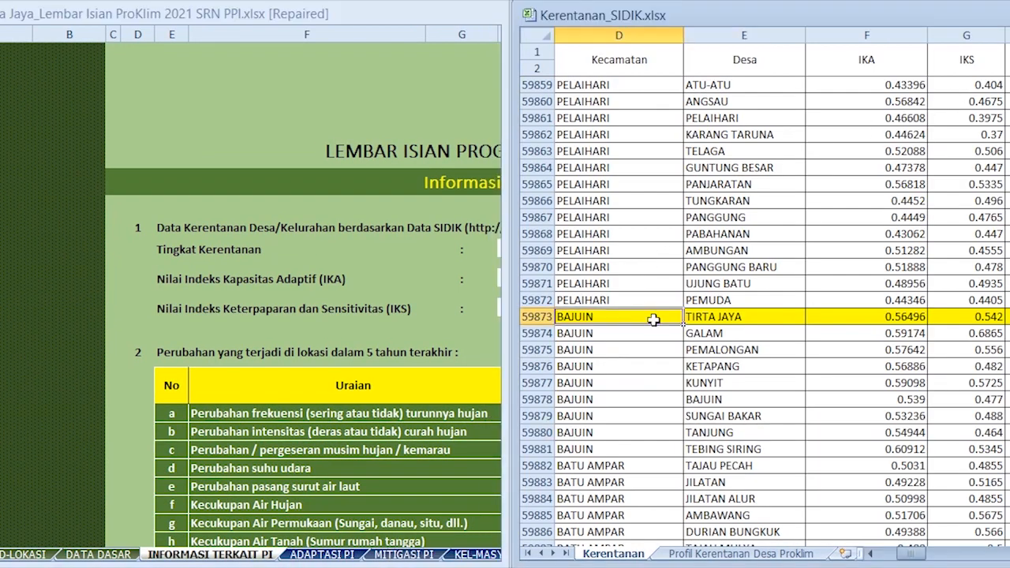
click(709, 322)
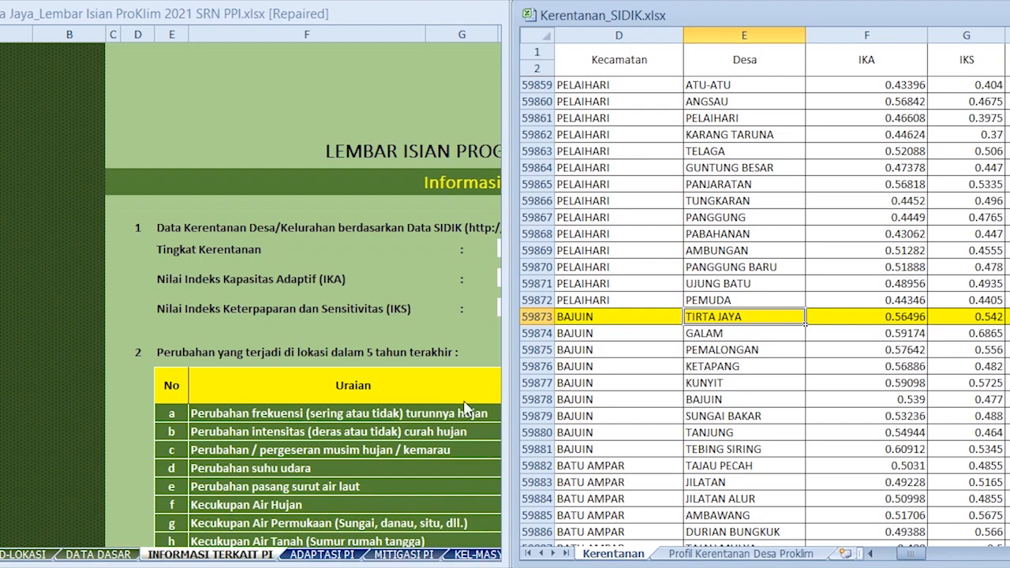
click(496, 265)
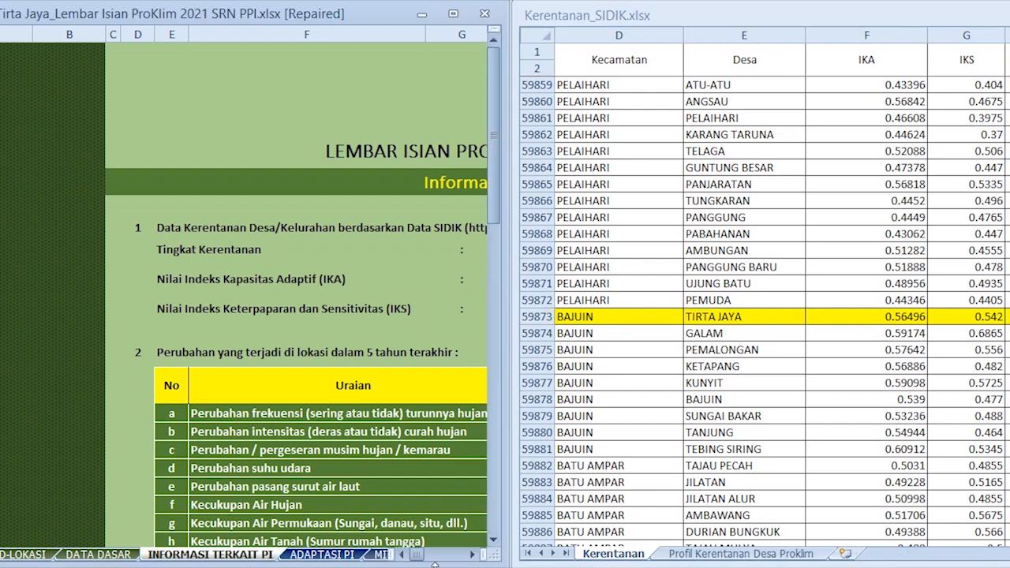
click(471, 555)
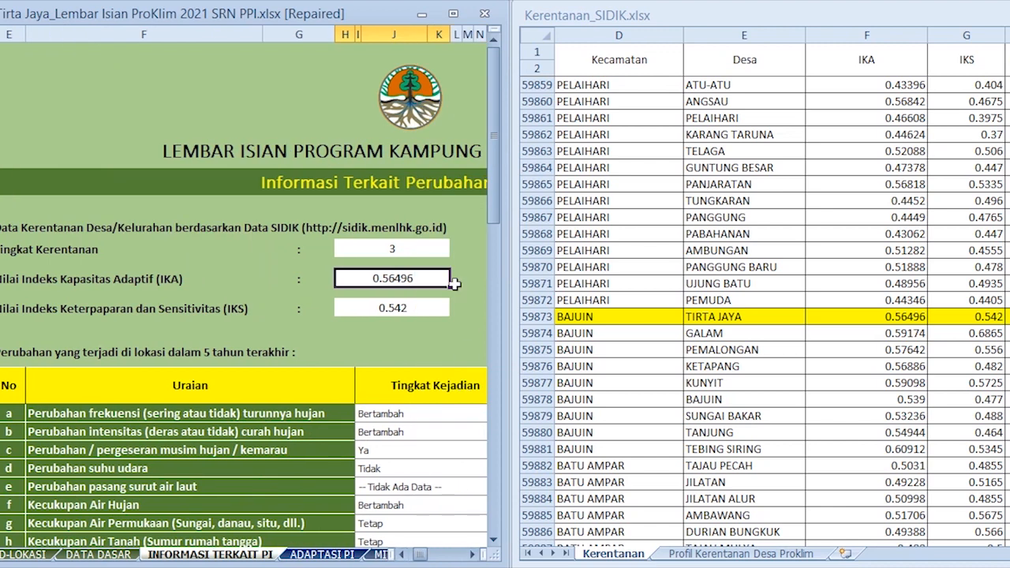
click(432, 251)
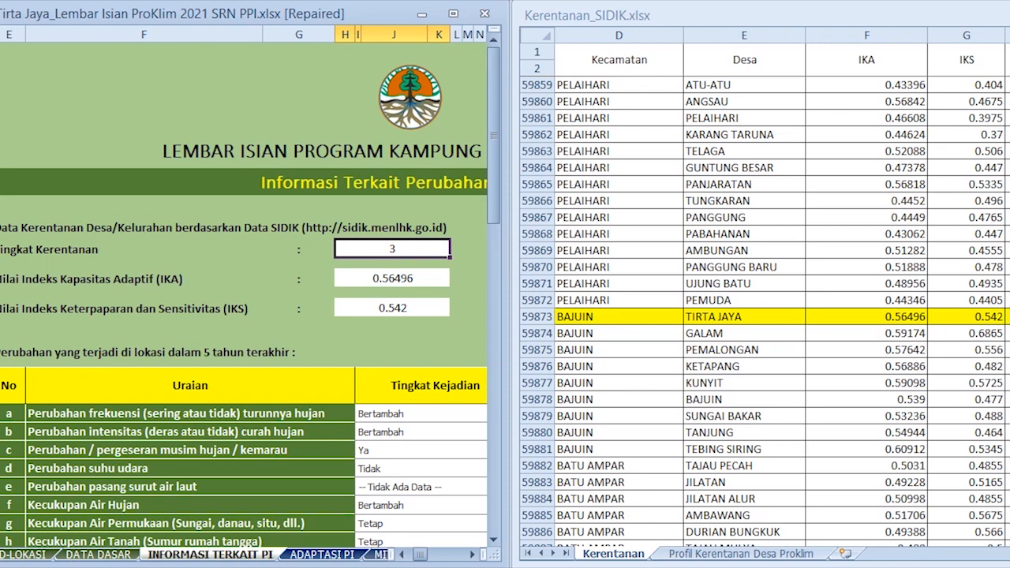
Compare the TIRTA JAYA IKA 0.56496 and IKS 0.542 values, then maximize the PROKLIM form window.
click(803, 320)
click(1008, 35)
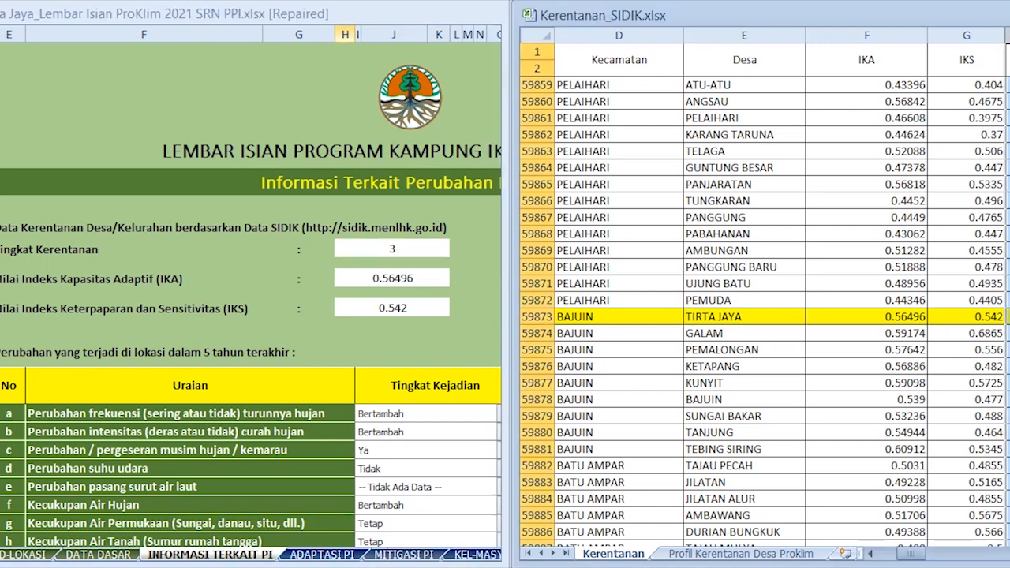
click(1008, 317)
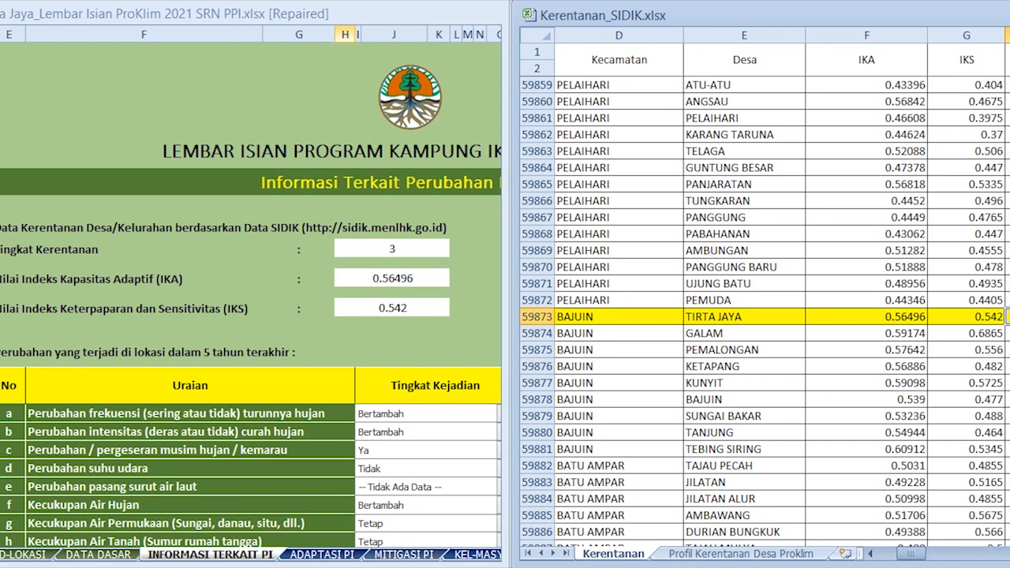
click(908, 318)
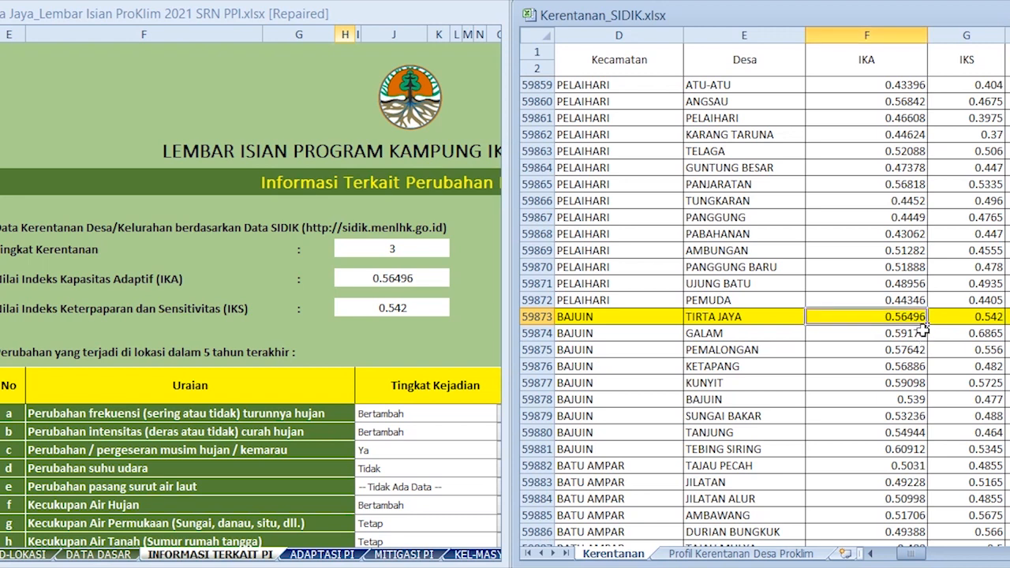
click(953, 316)
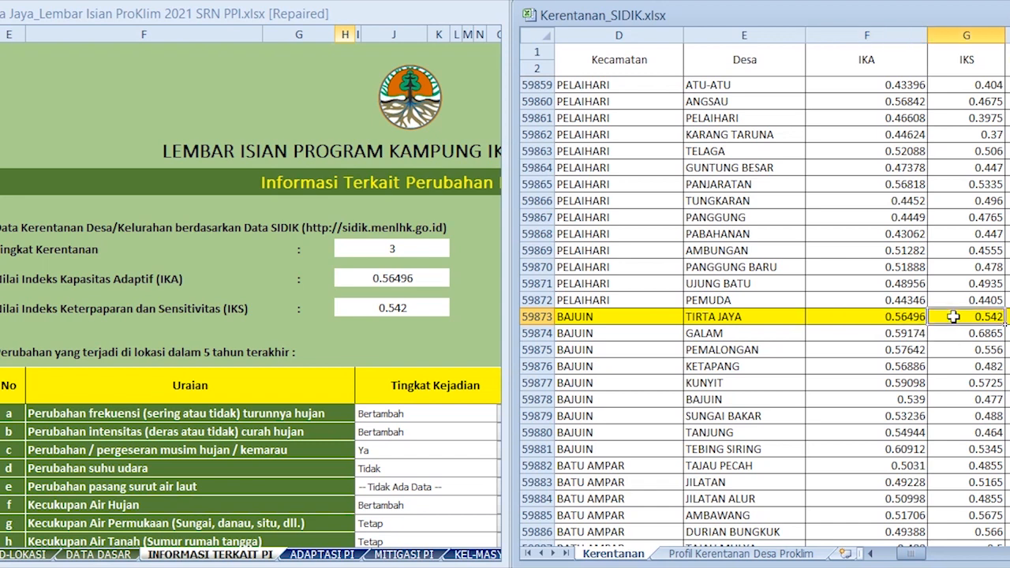
click(965, 35)
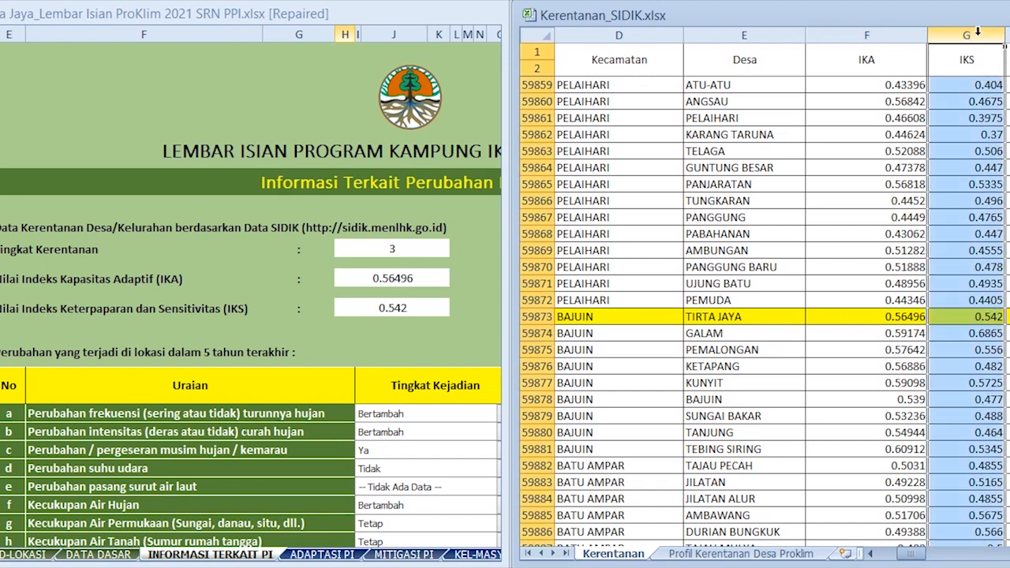
click(967, 319)
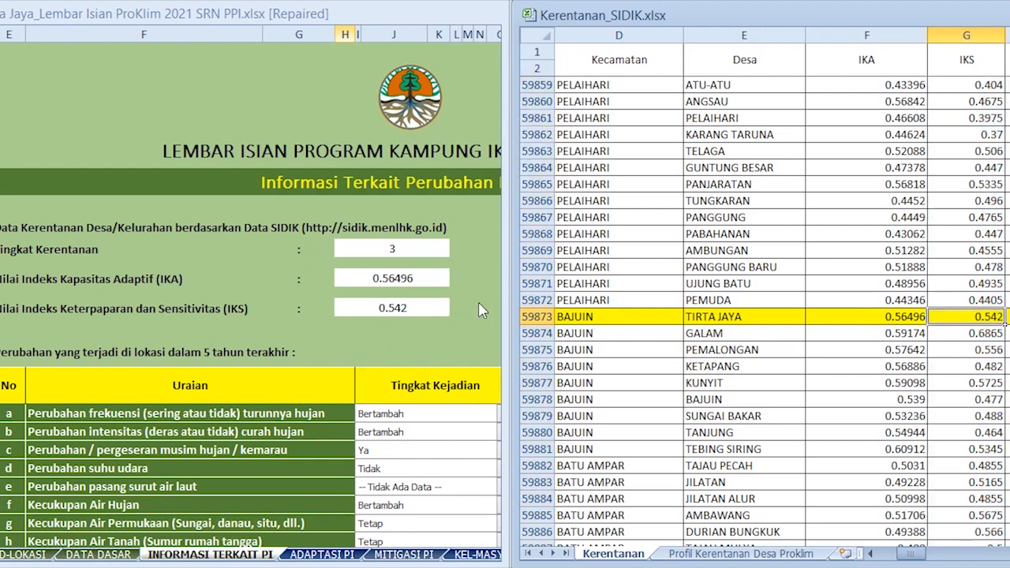
click(436, 309)
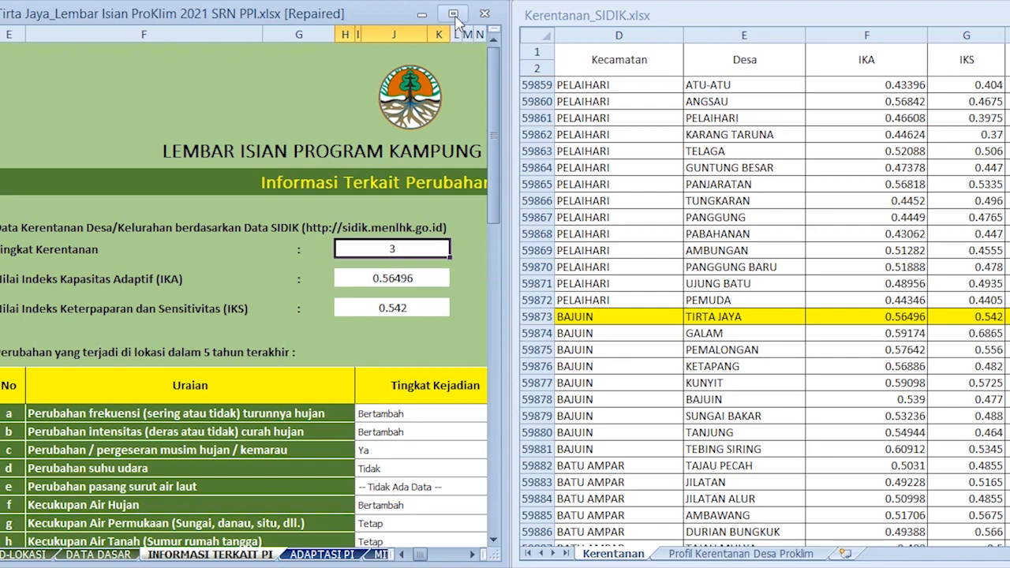
click(453, 15)
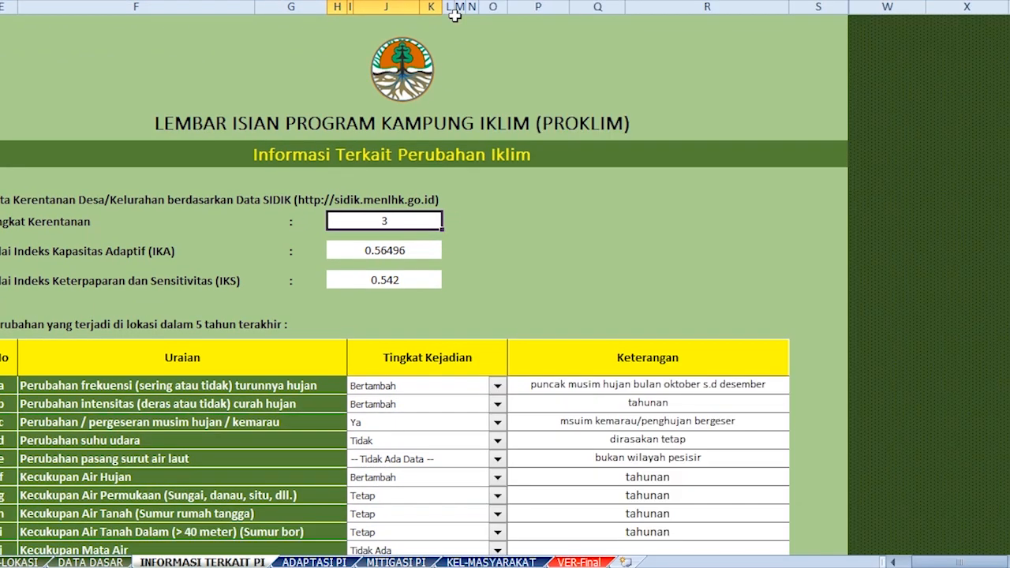
click(894, 562)
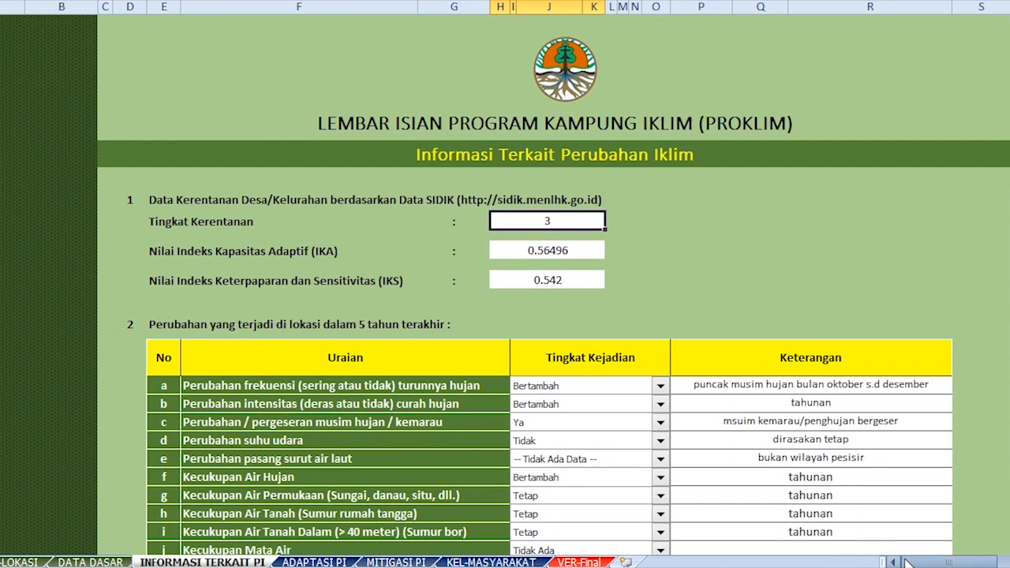
click(457, 325)
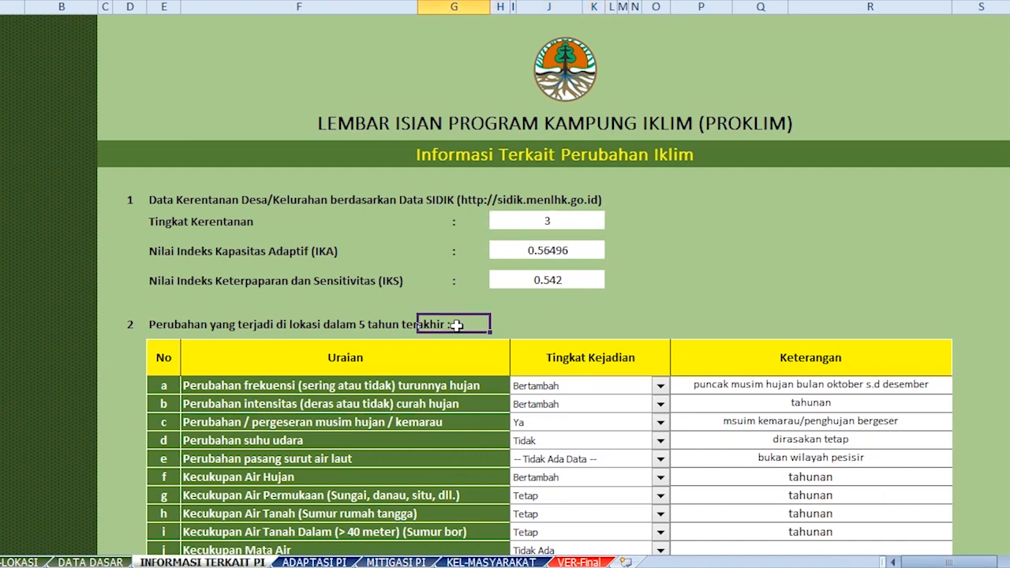
click(664, 390)
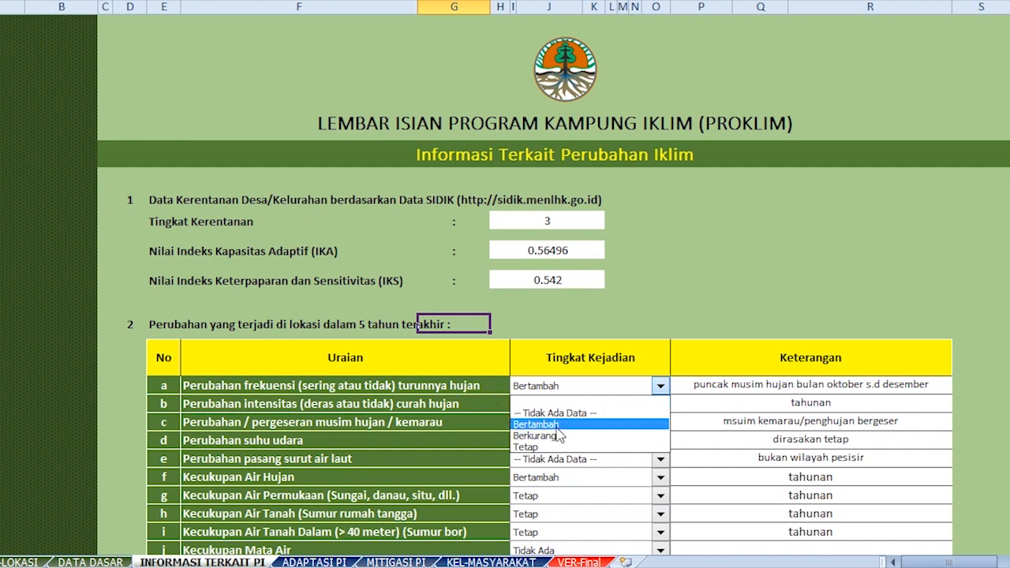
click(609, 426)
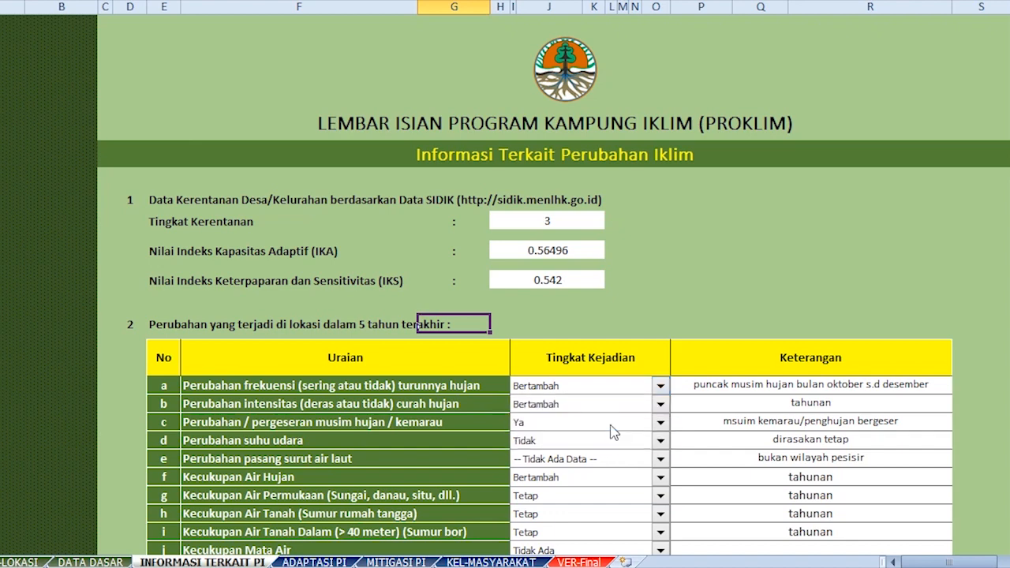
click(695, 388)
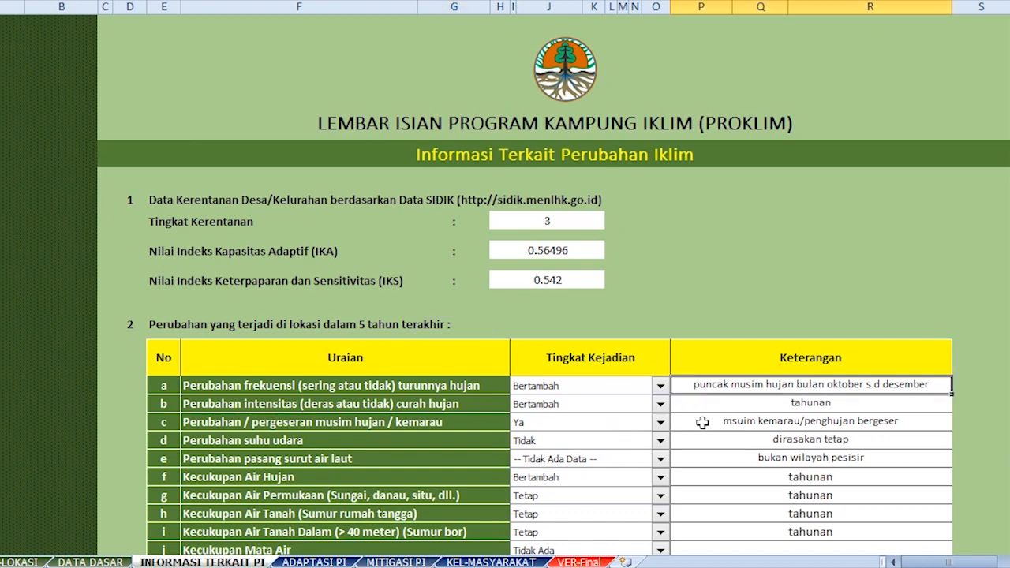
click(875, 361)
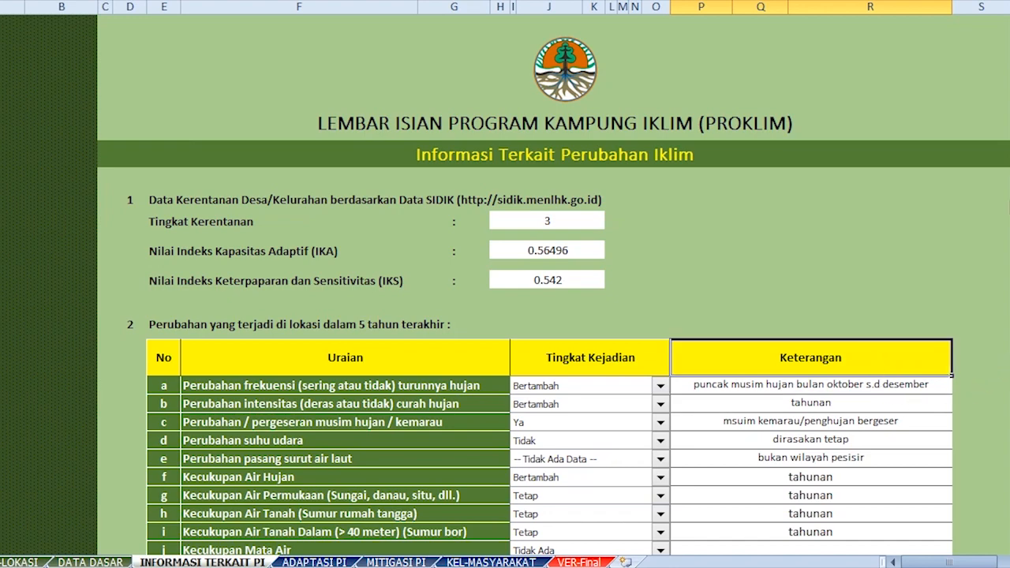
In section 3's water-source table, confirm Air Hujan's Fungsi stays Rumah Tangga.
scroll(553, 315, down, 5)
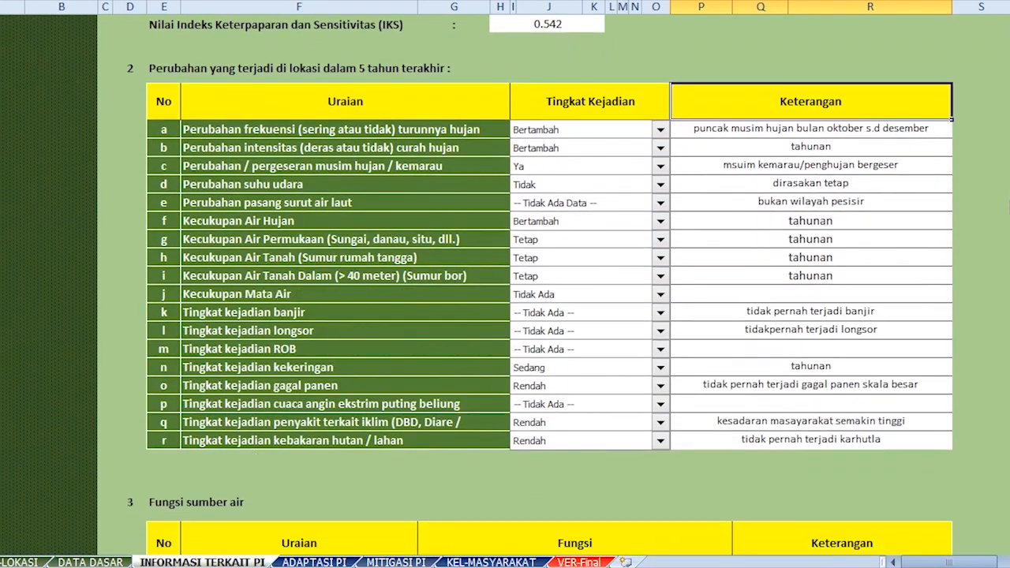
scroll(552, 316, down, 4)
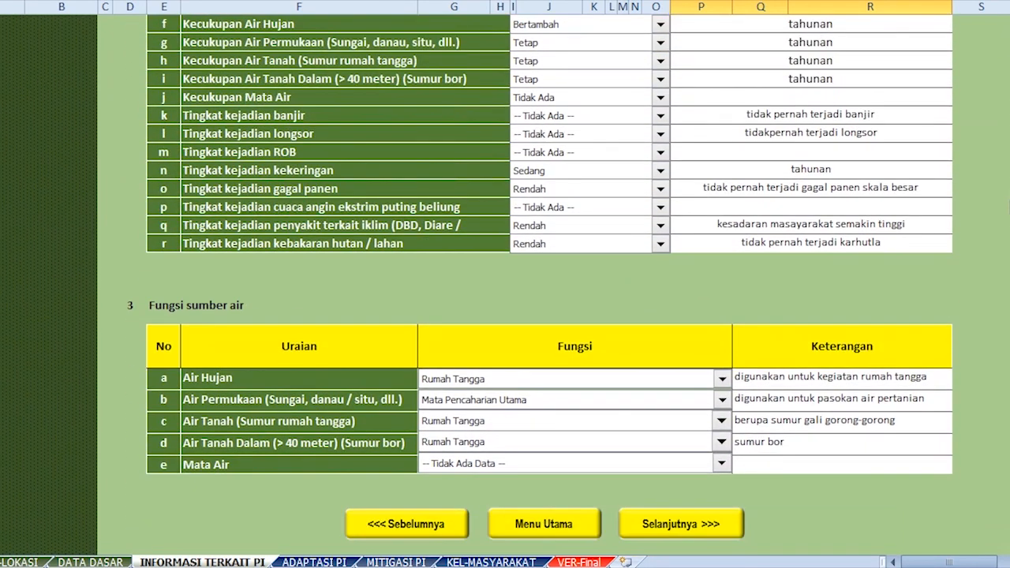
scroll(552, 315, down, 2)
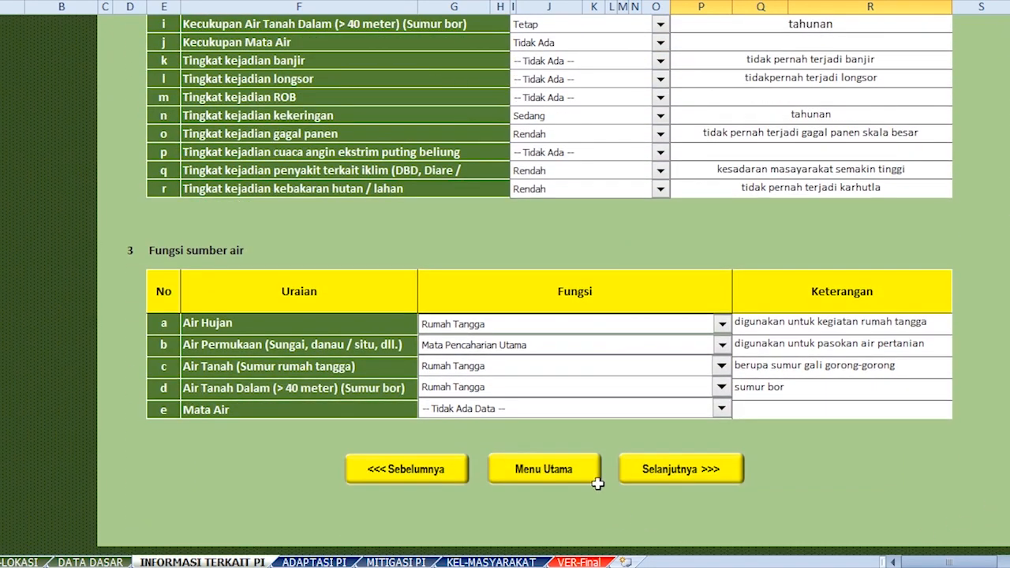
click(740, 325)
click(743, 302)
click(722, 326)
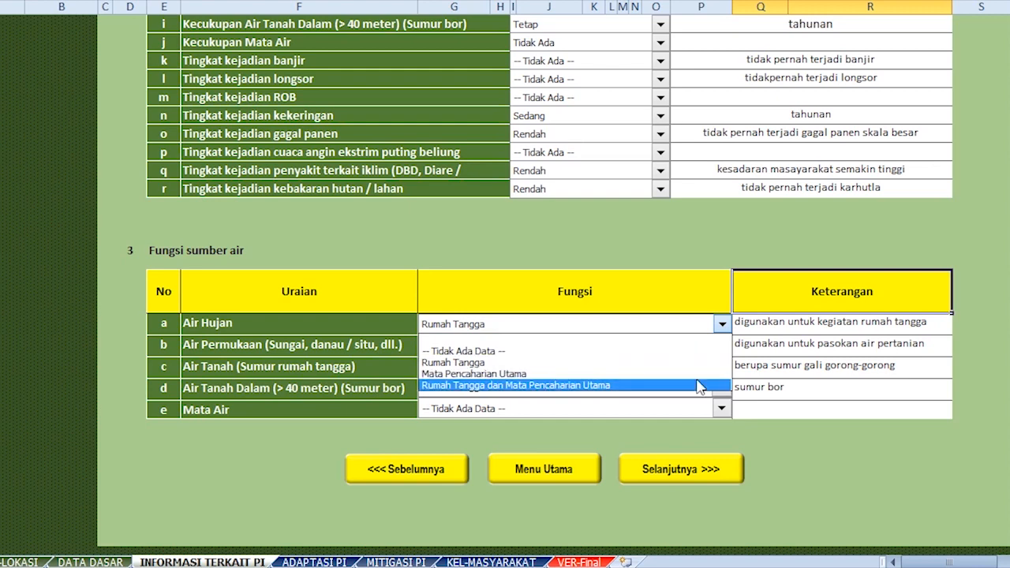
click(763, 344)
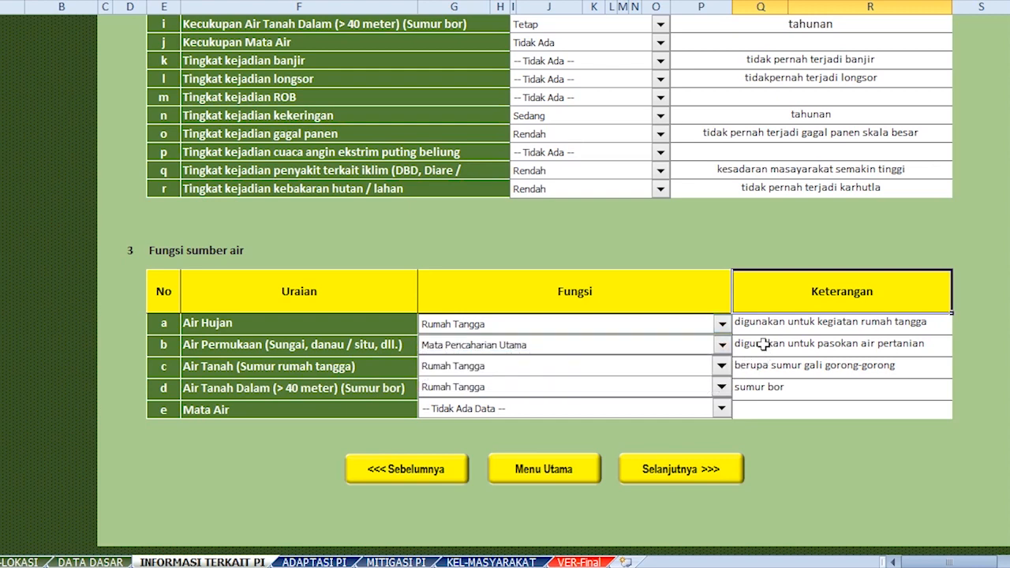
Check row d's Fungsi choice without changing it, then continue to the ADAPTASI PI sheet.
click(771, 365)
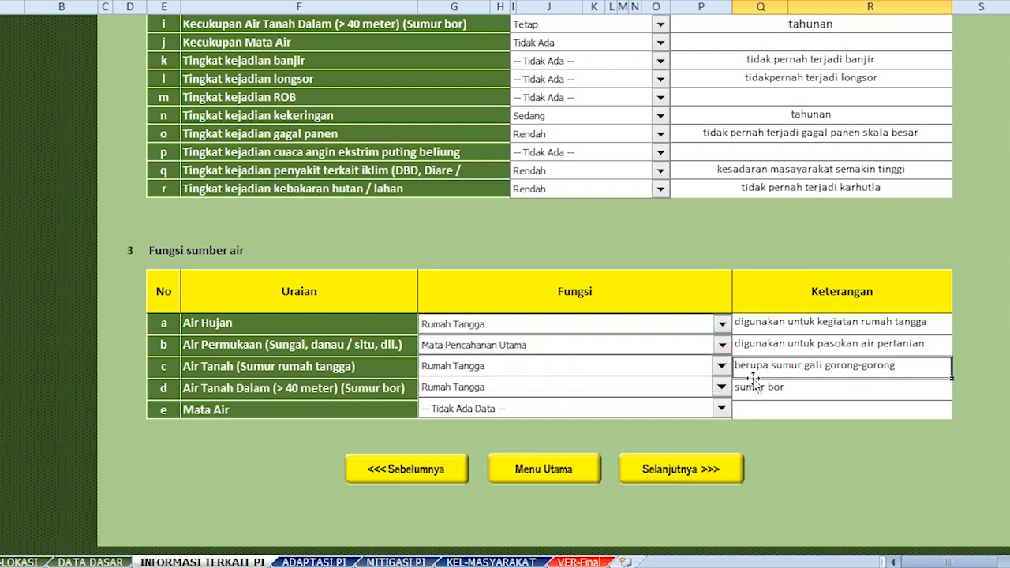
click(721, 387)
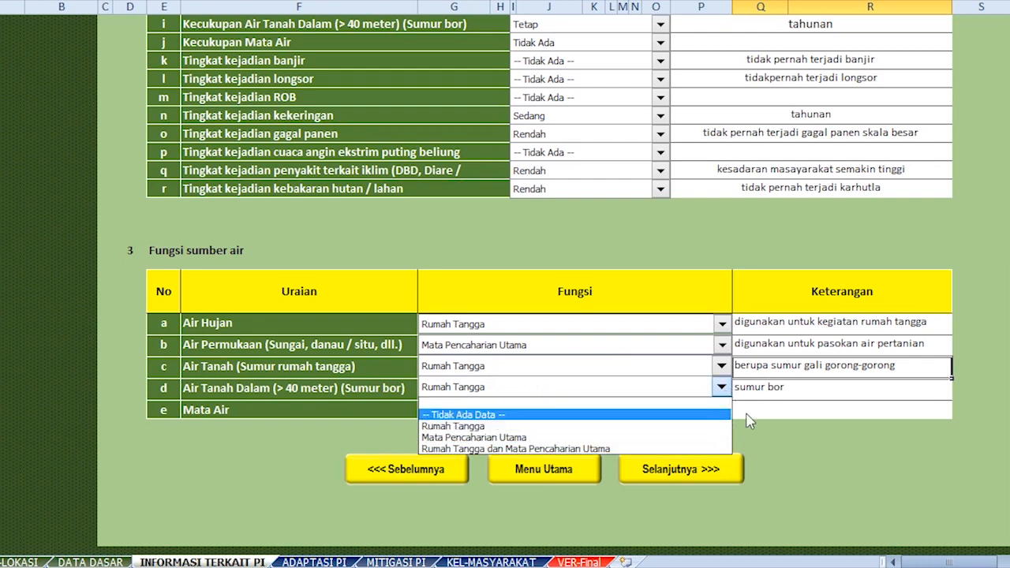
click(769, 386)
click(710, 468)
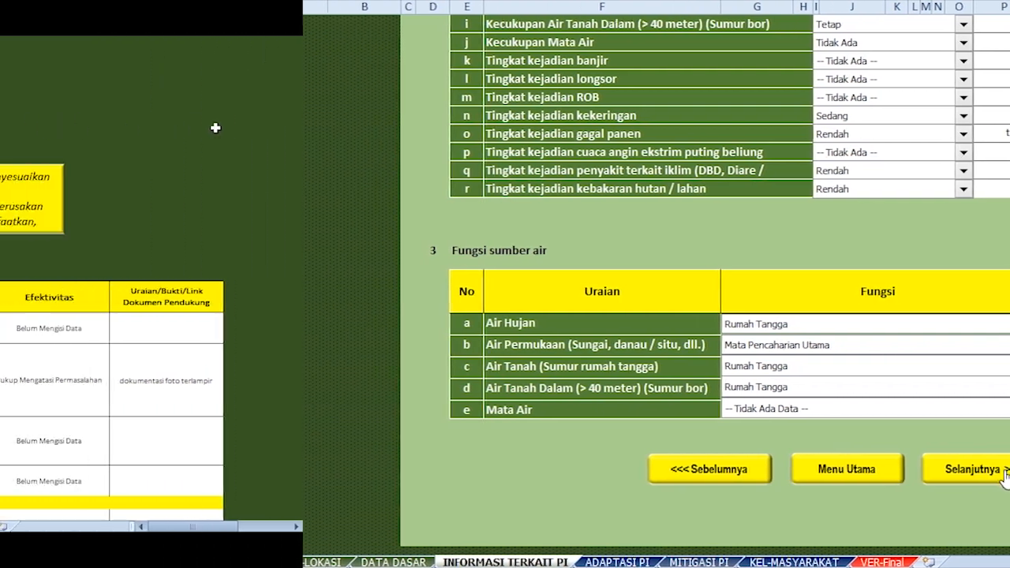